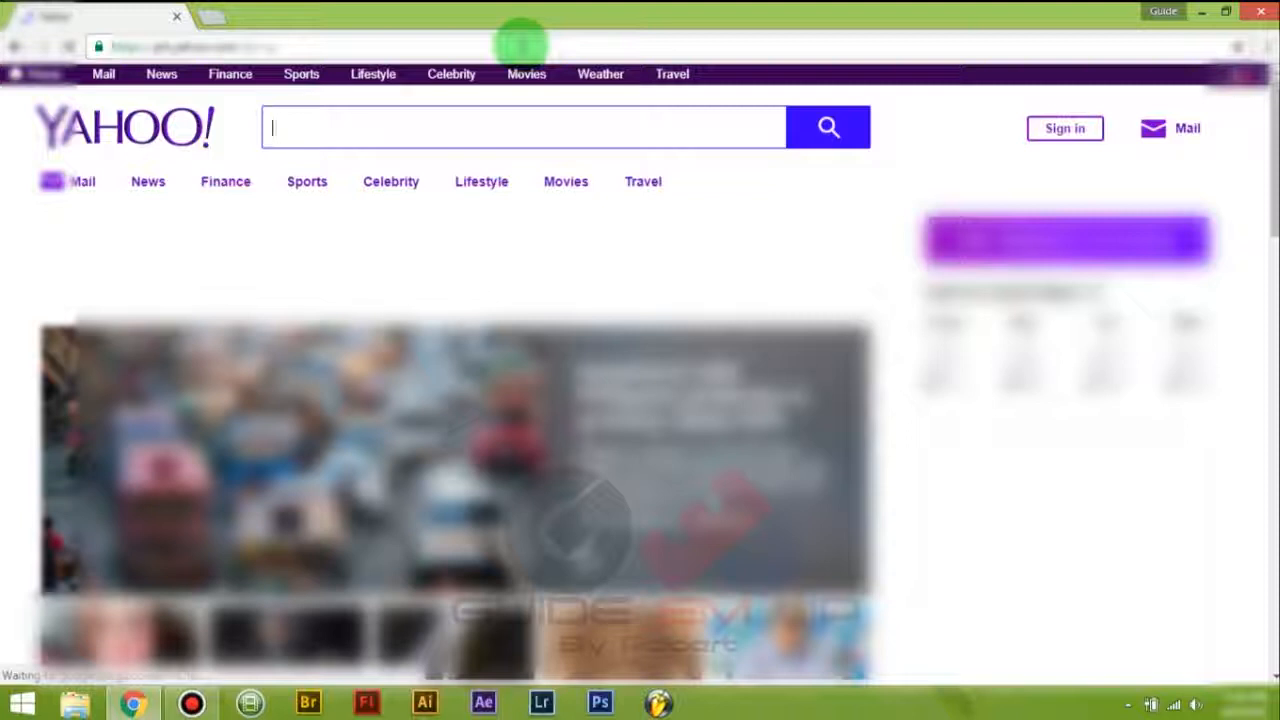
Close the browser window and open Windows Firewall through a system search for "firewall"
mouse_move(1266, 12)
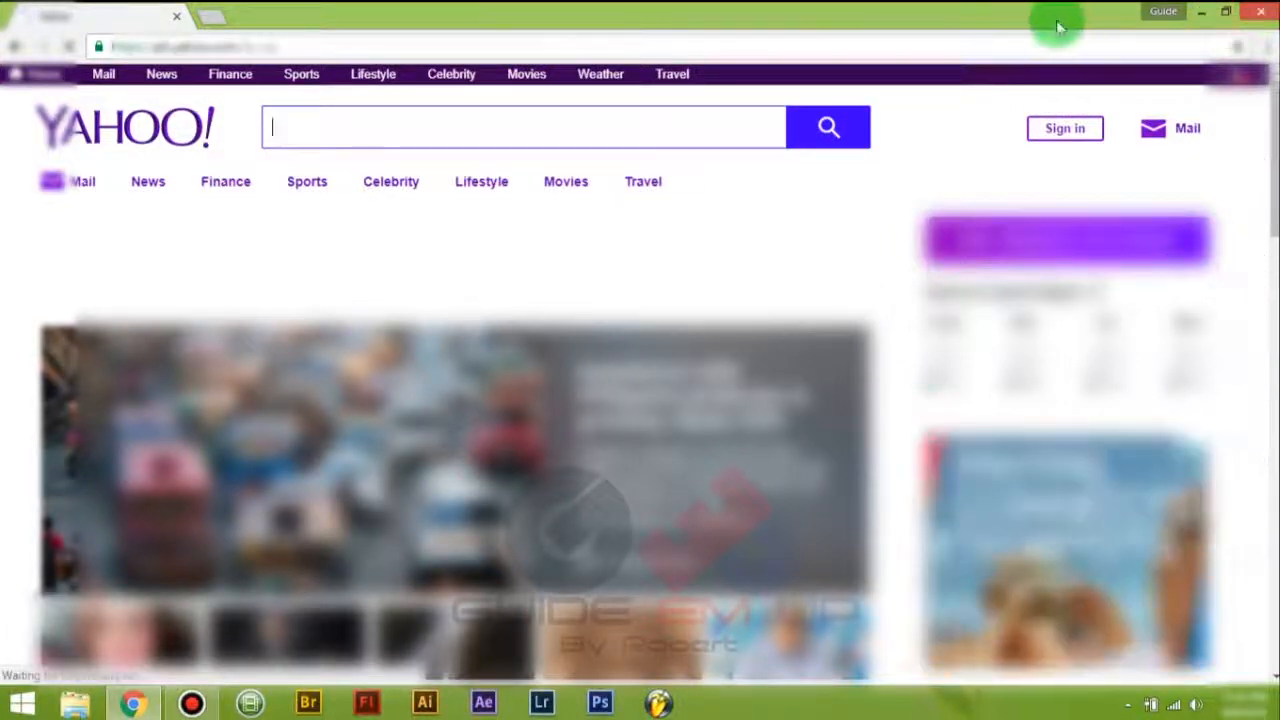
left_click(1262, 14)
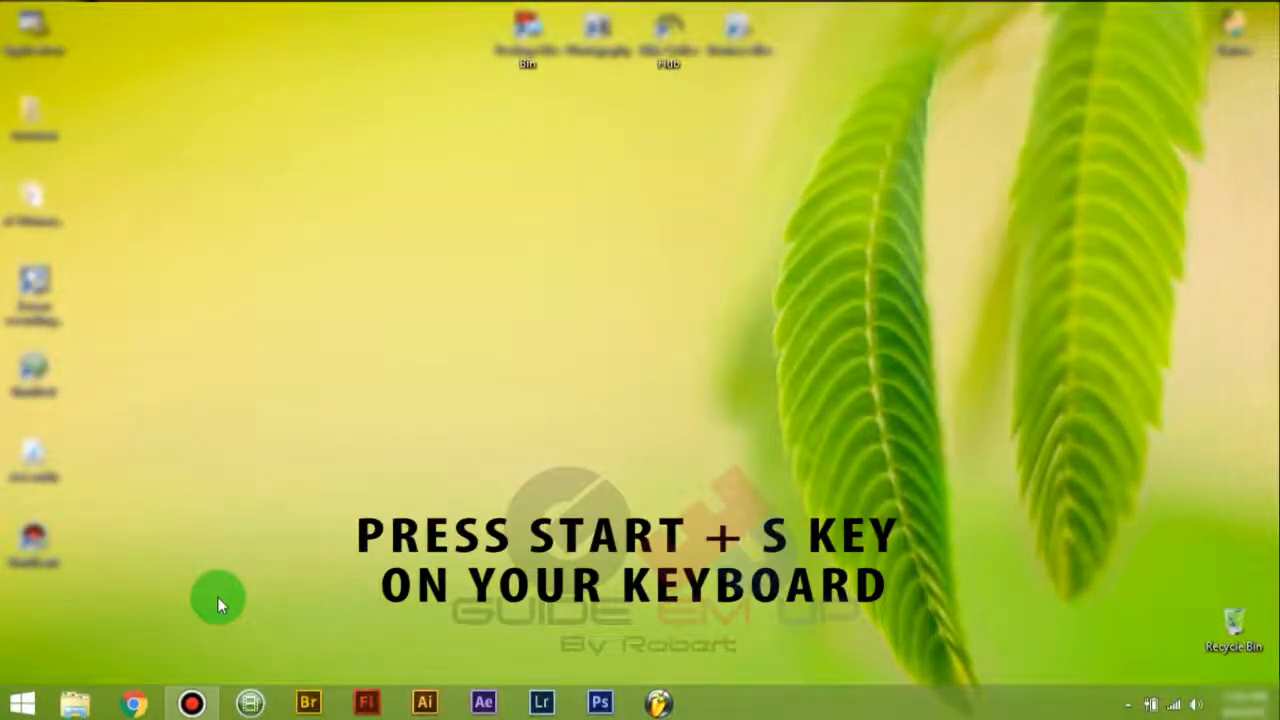
key("super+s")
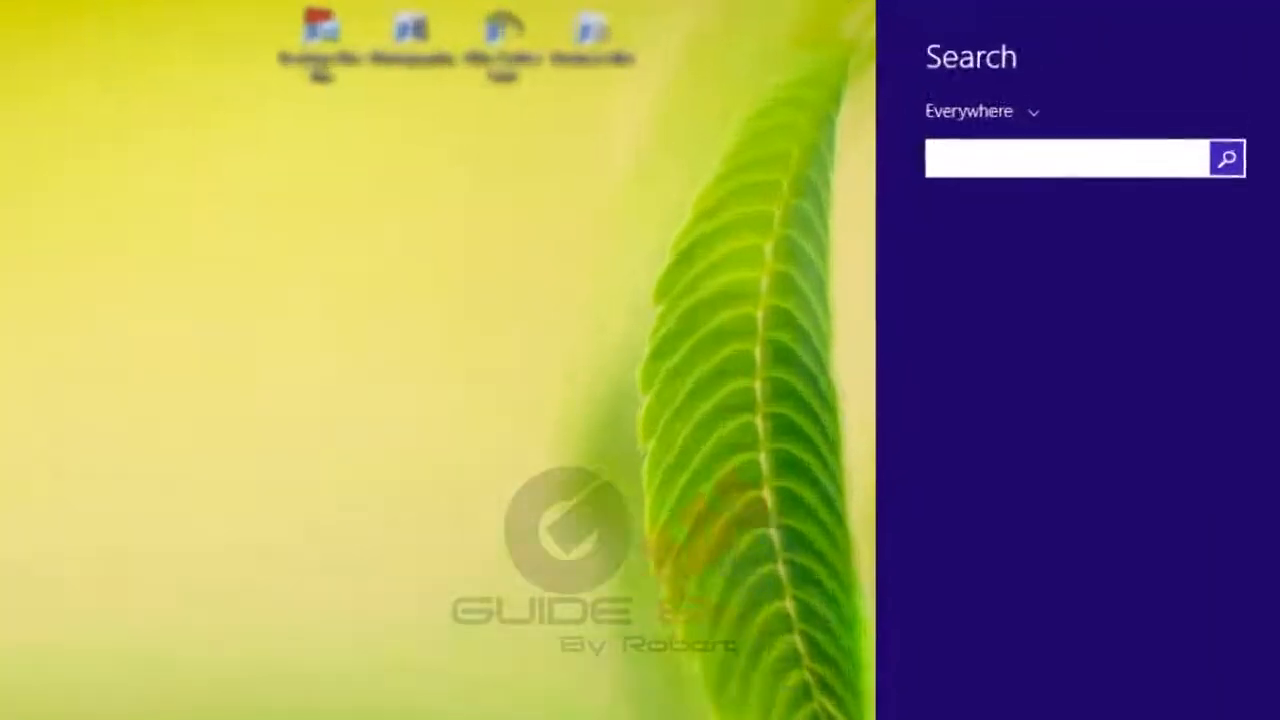
type("firewa")
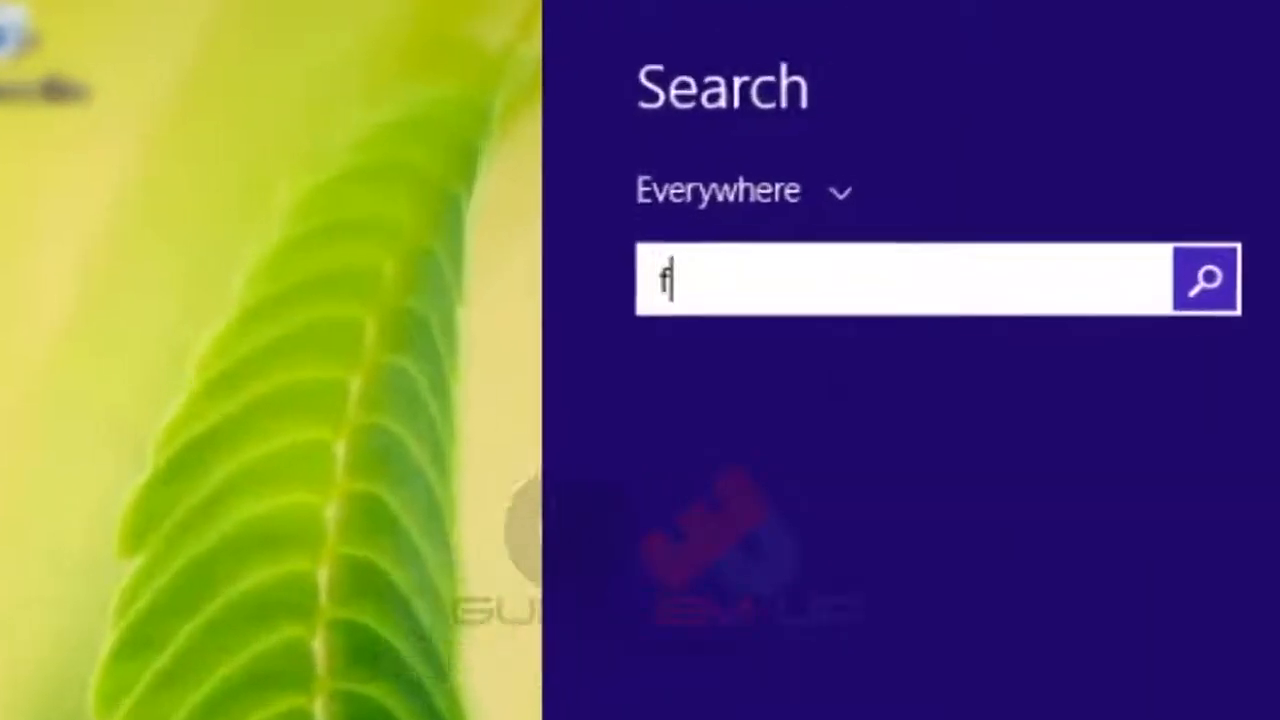
type("ll")
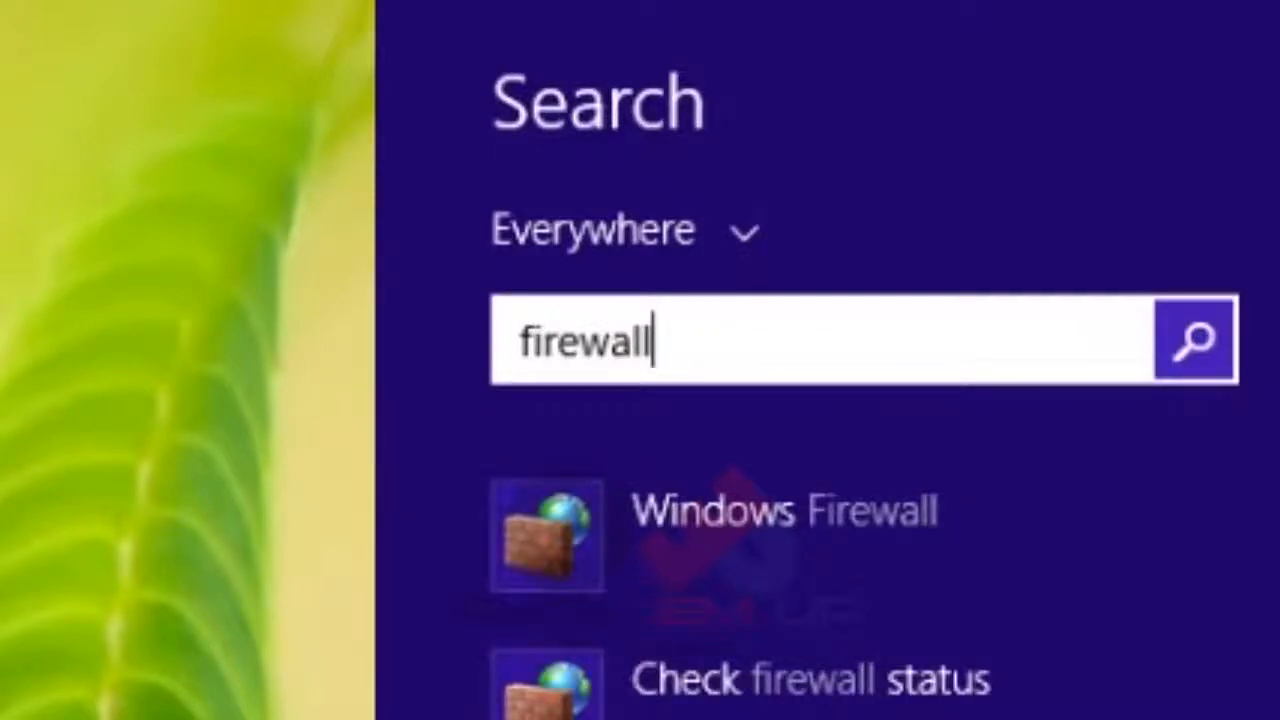
left_click(555, 580)
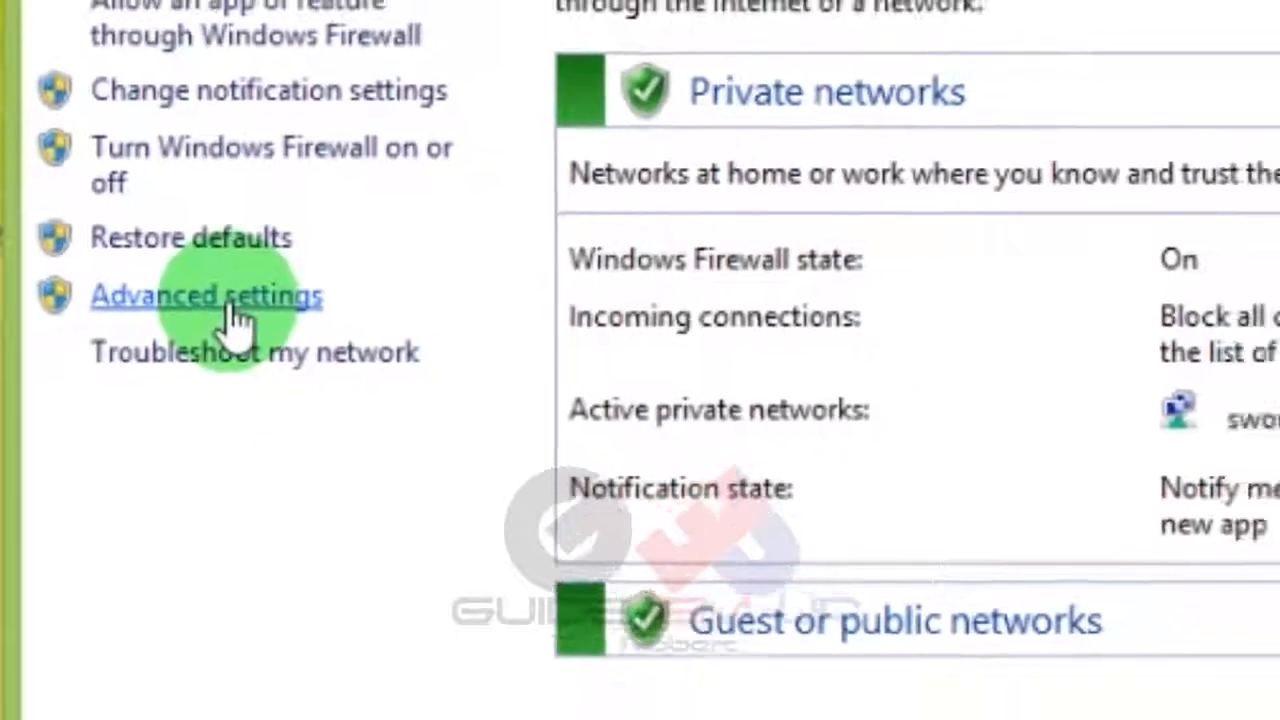
In the firewall's advanced settings, start a new inbound rule of type Program that applies to a specific program path
left_click(91, 246)
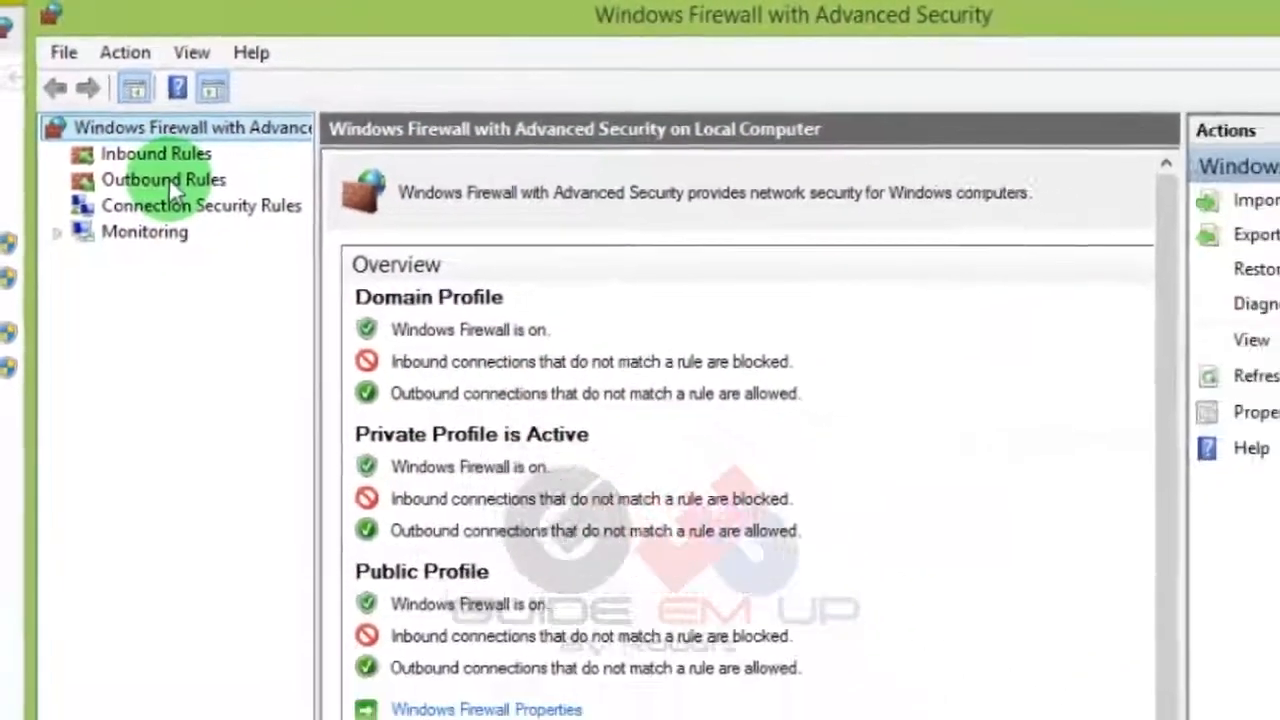
left_click(168, 158)
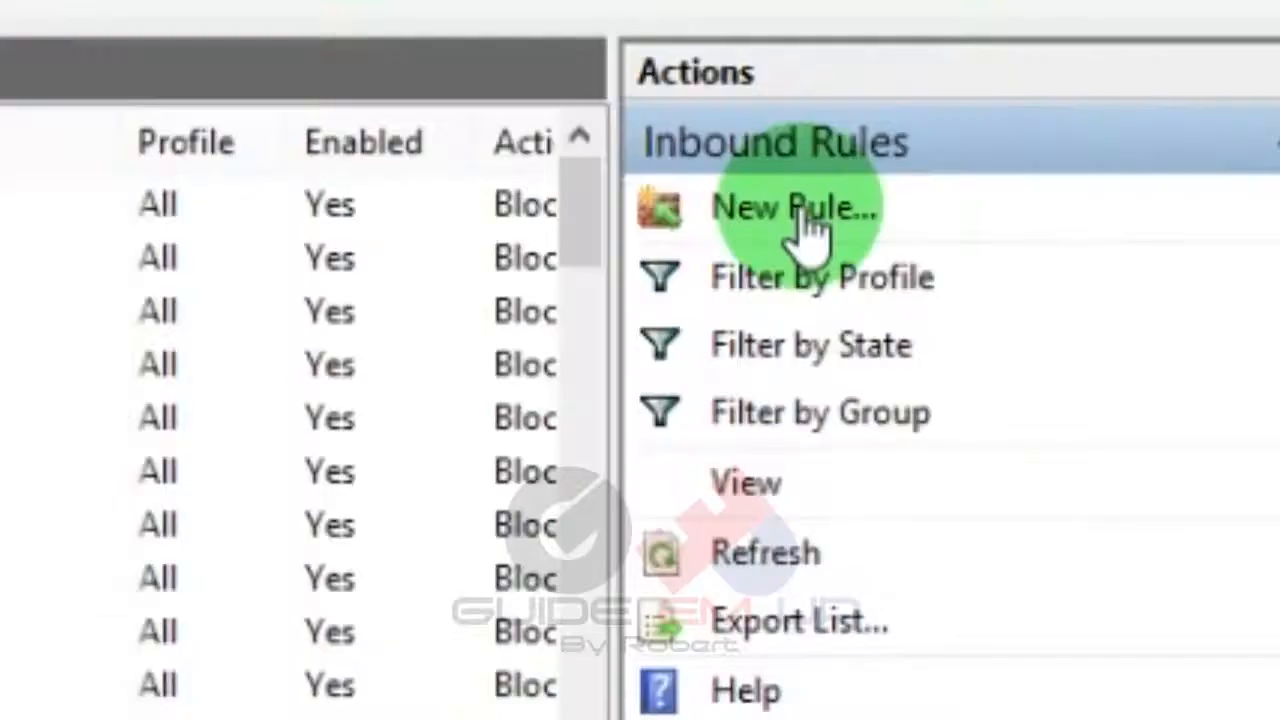
left_click(805, 218)
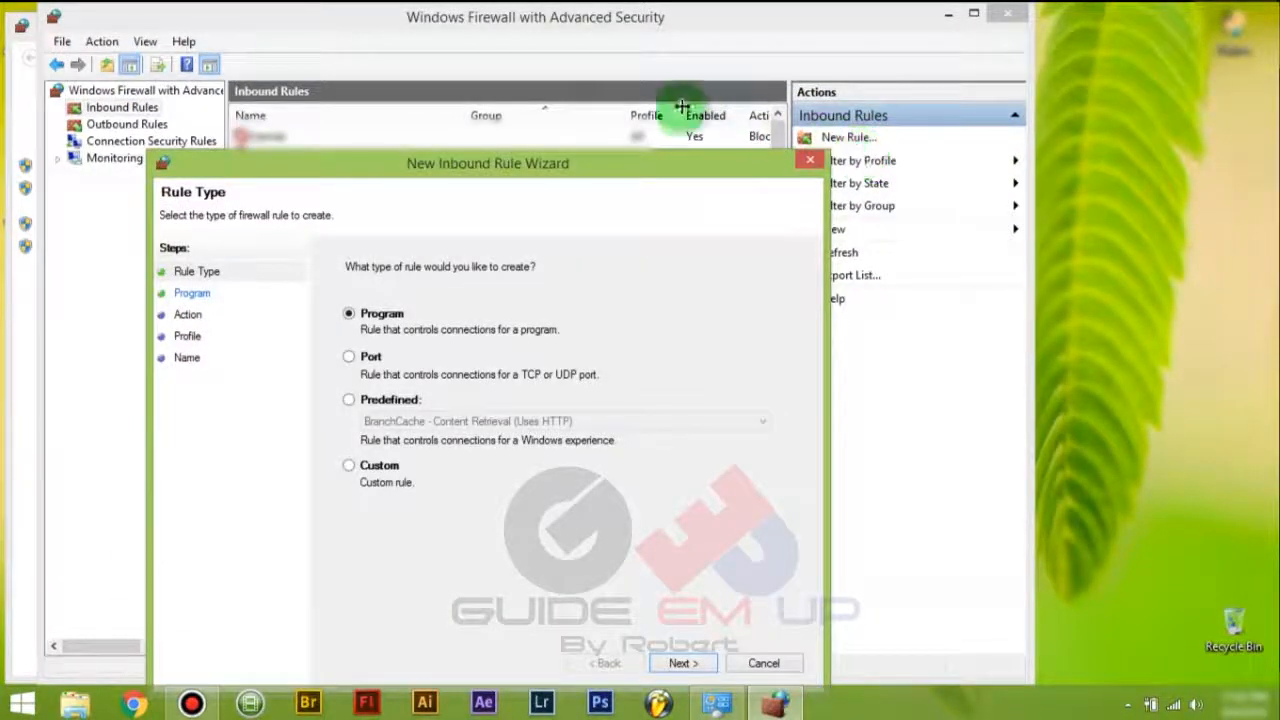
left_click_drag(663, 164, 716, 56)
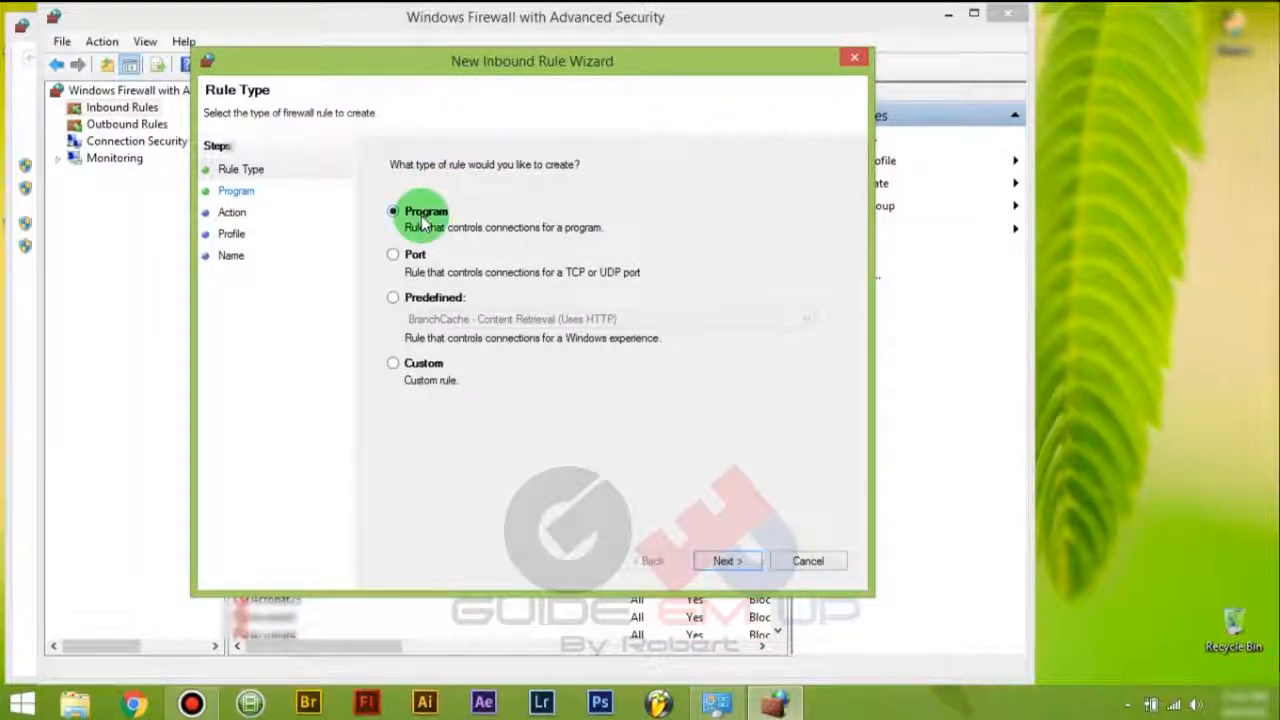
left_click(727, 560)
left_click(580, 286)
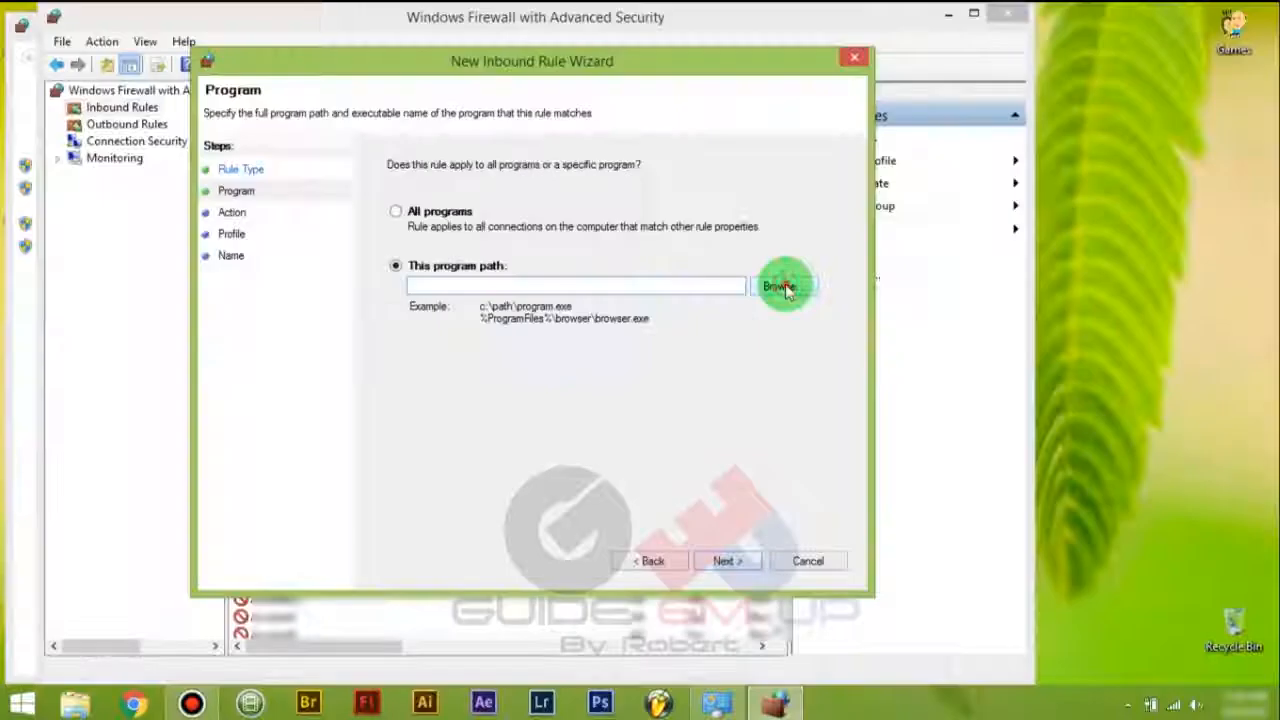
left_click(784, 288)
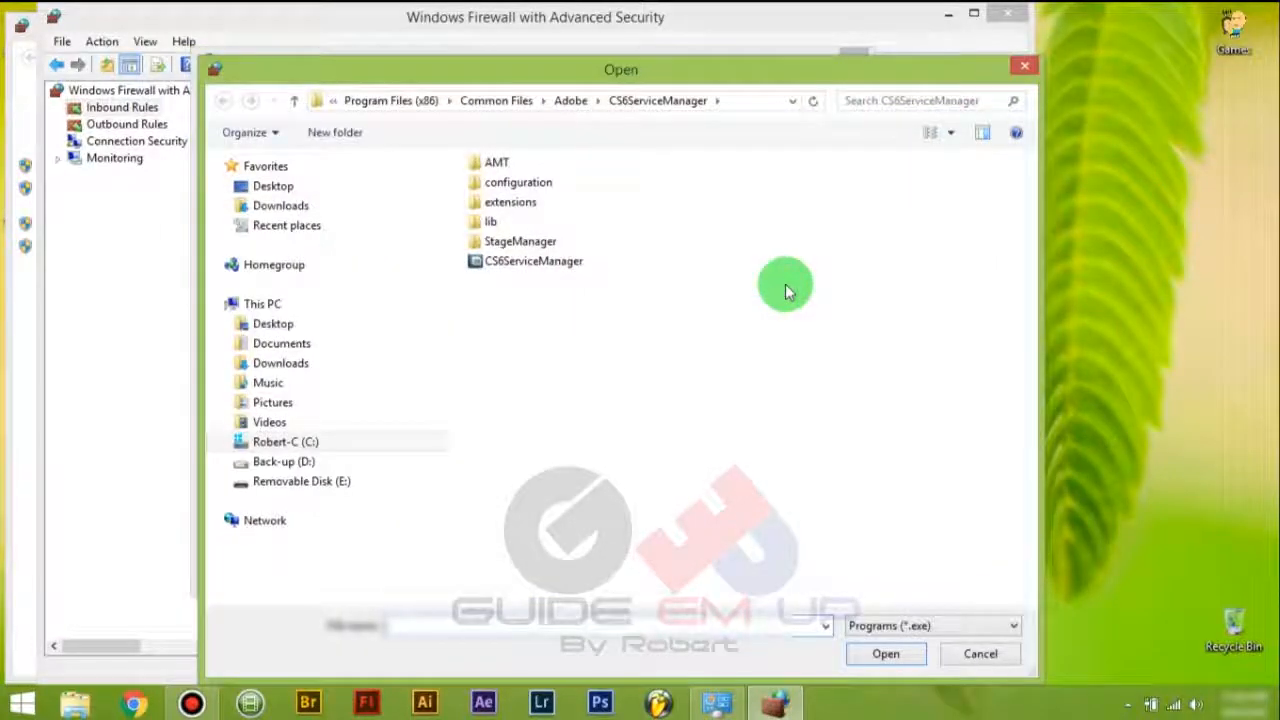
left_click(1025, 65)
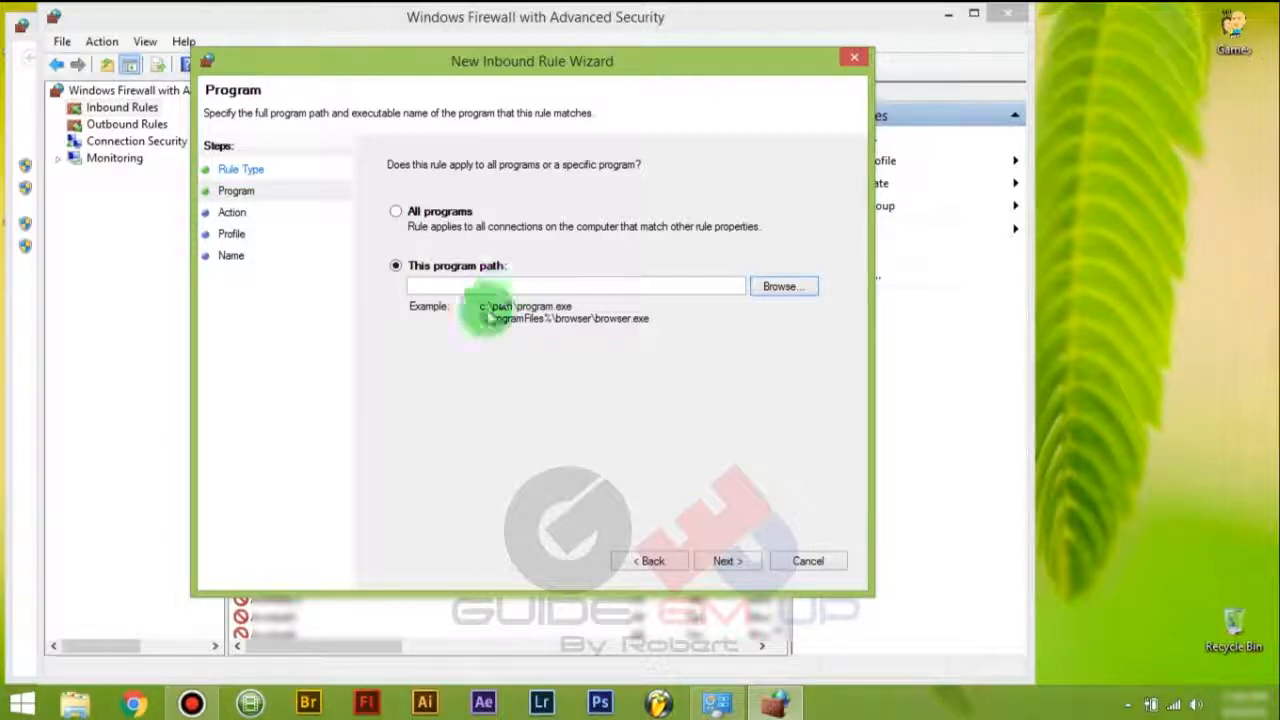
Open the Google Chrome shortcut's properties beside the rule wizard and copy the target path of chrome.exe
left_click(137, 706)
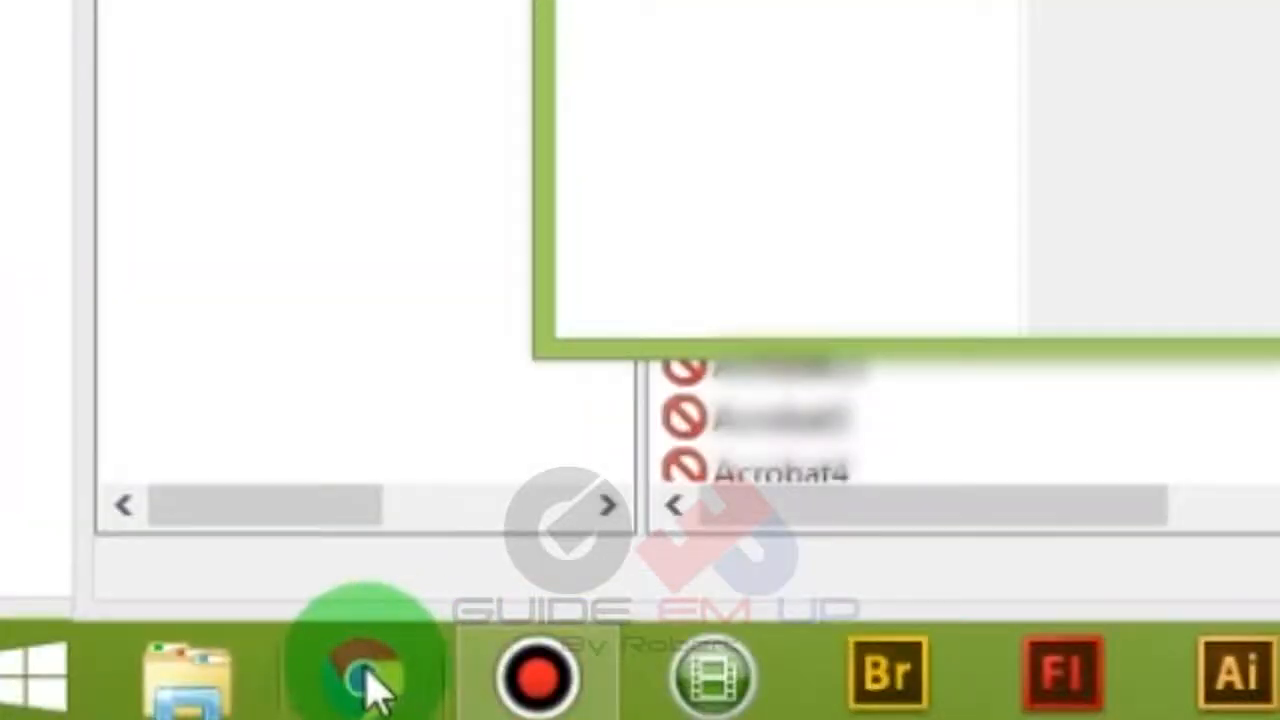
right_click(370, 688)
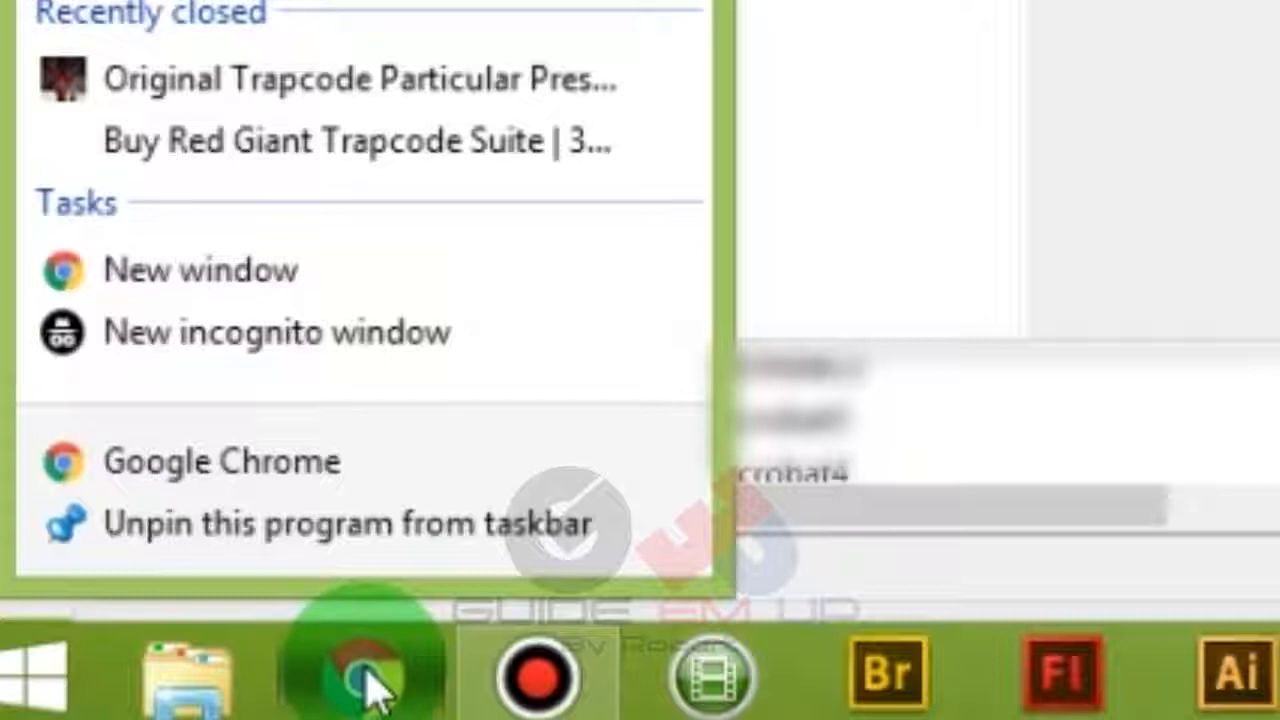
right_click(253, 456)
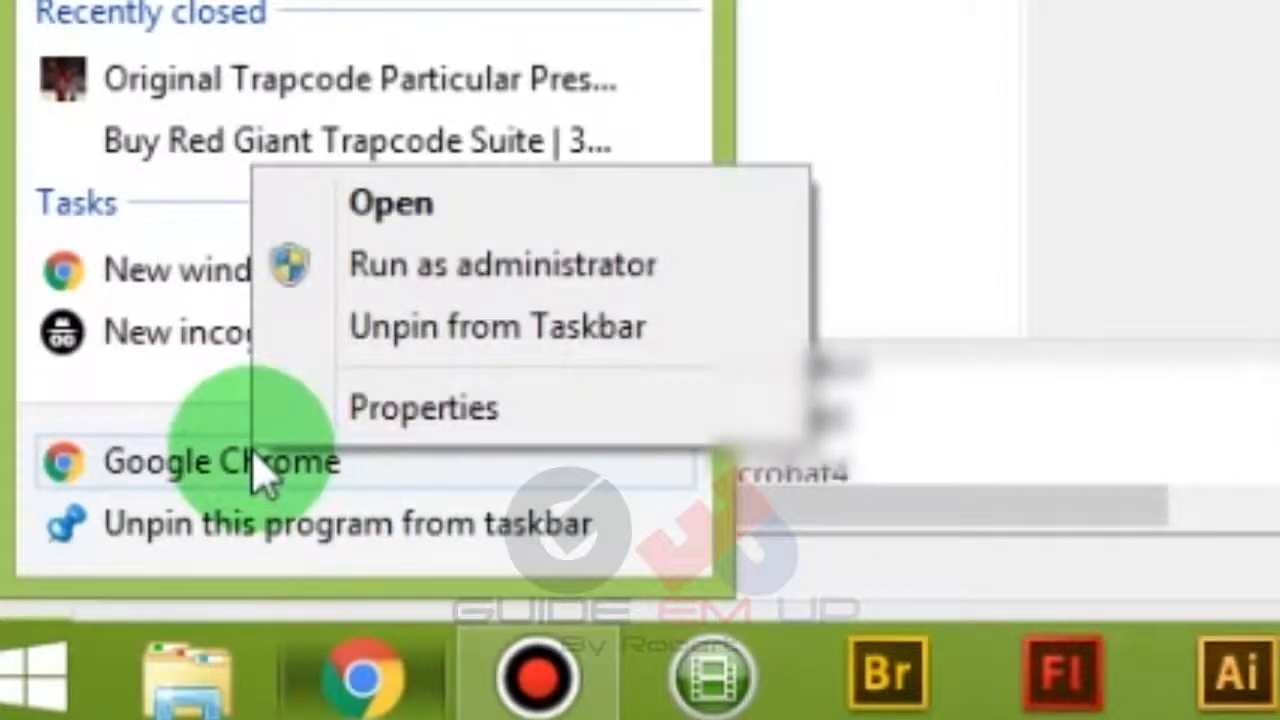
left_click(358, 412)
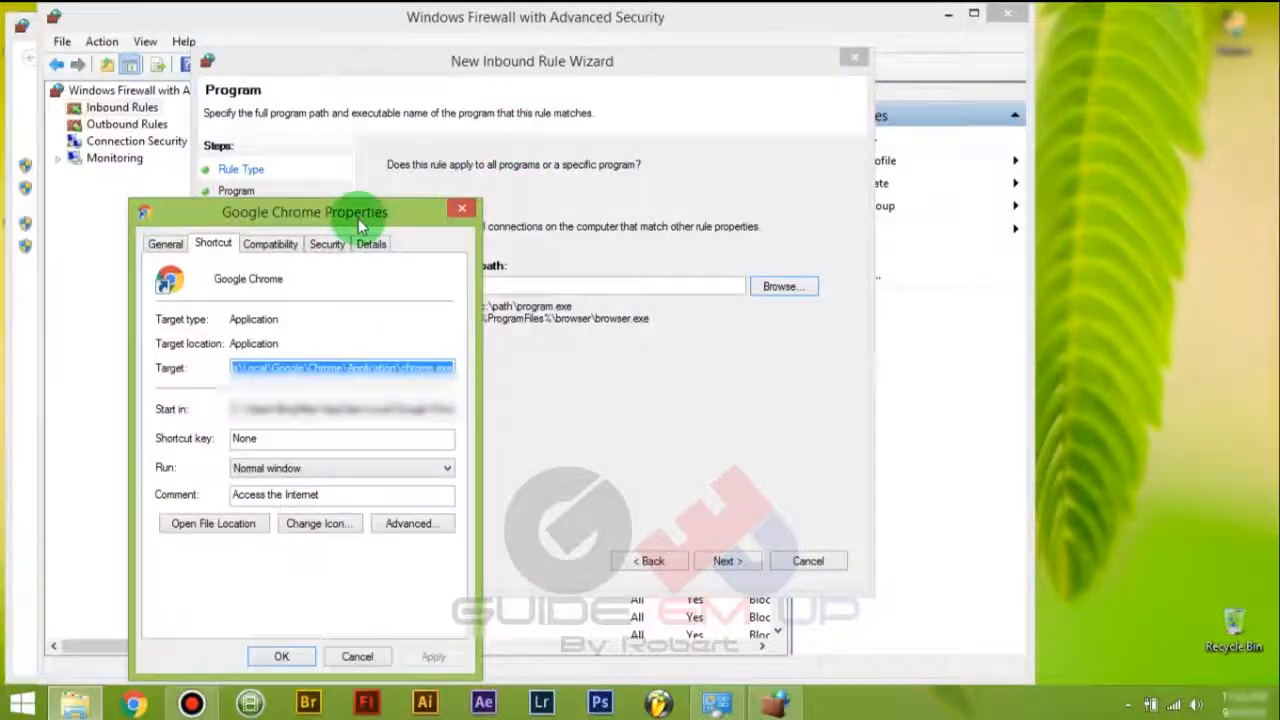
left_click_drag(358, 218, 1120, 165)
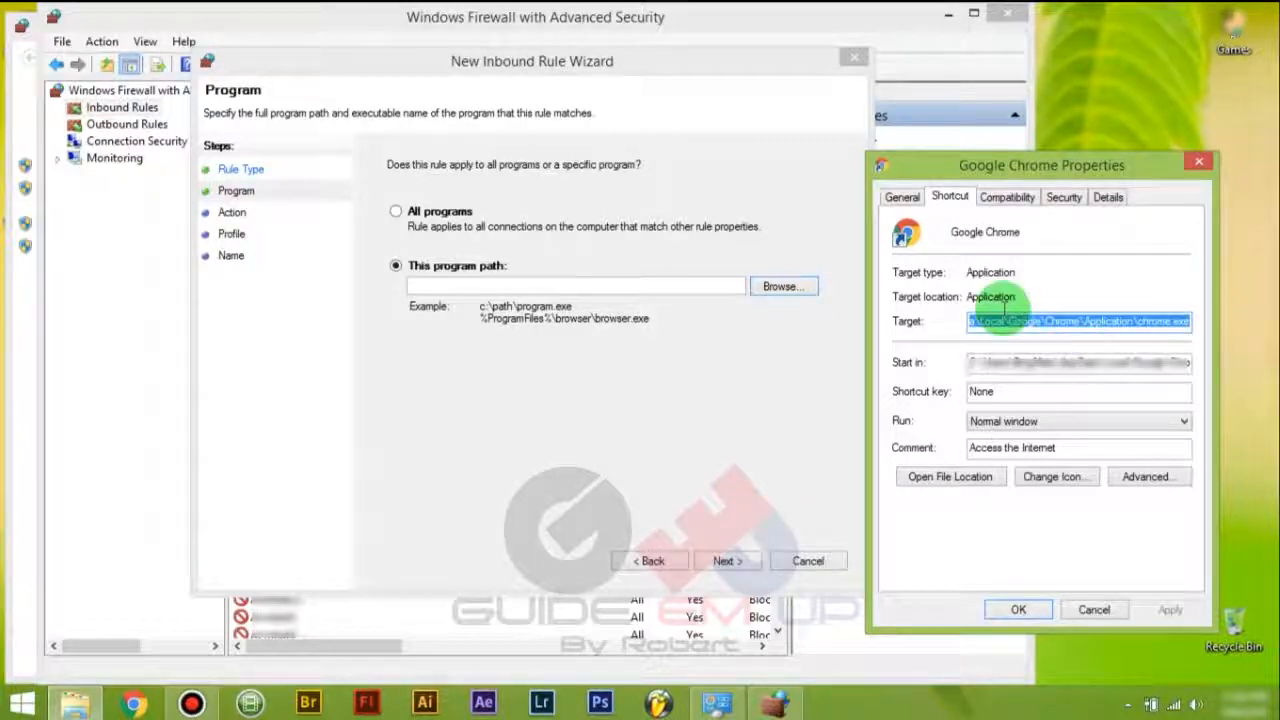
Set the inbound rule's program path to the copied chrome.exe path and continue to the rule action
left_click(689, 284)
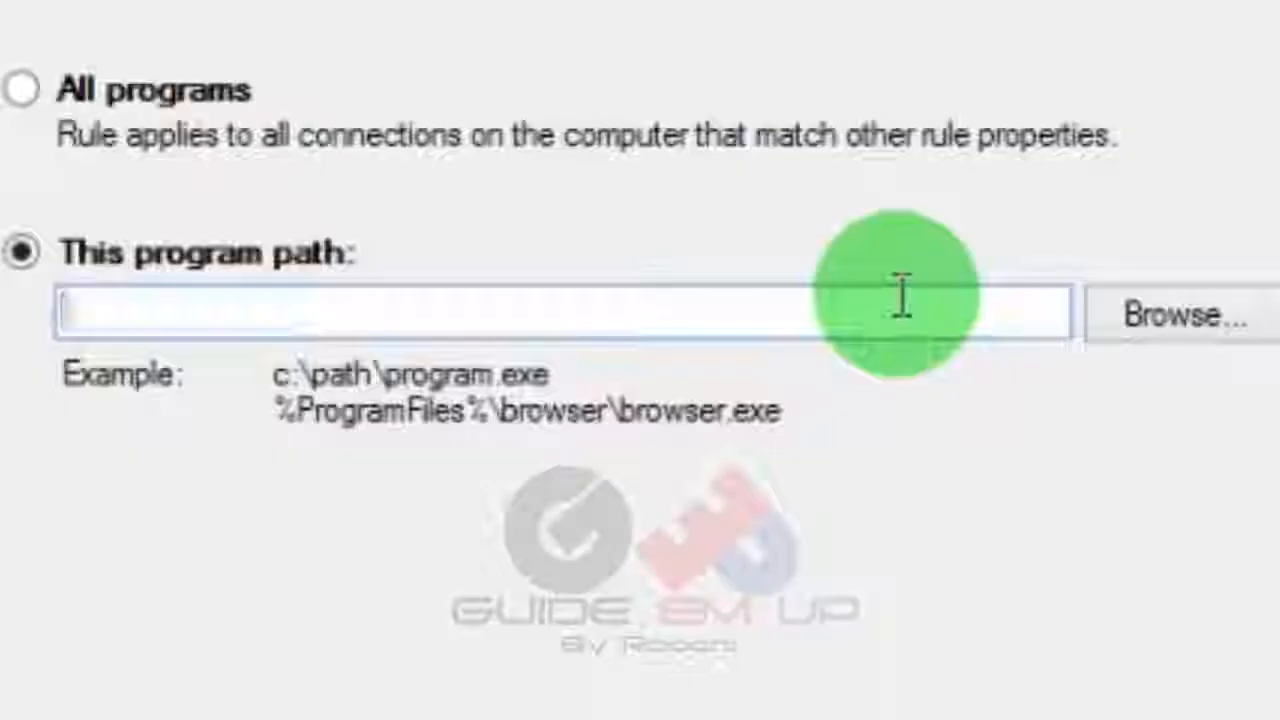
key("ctrl+v")
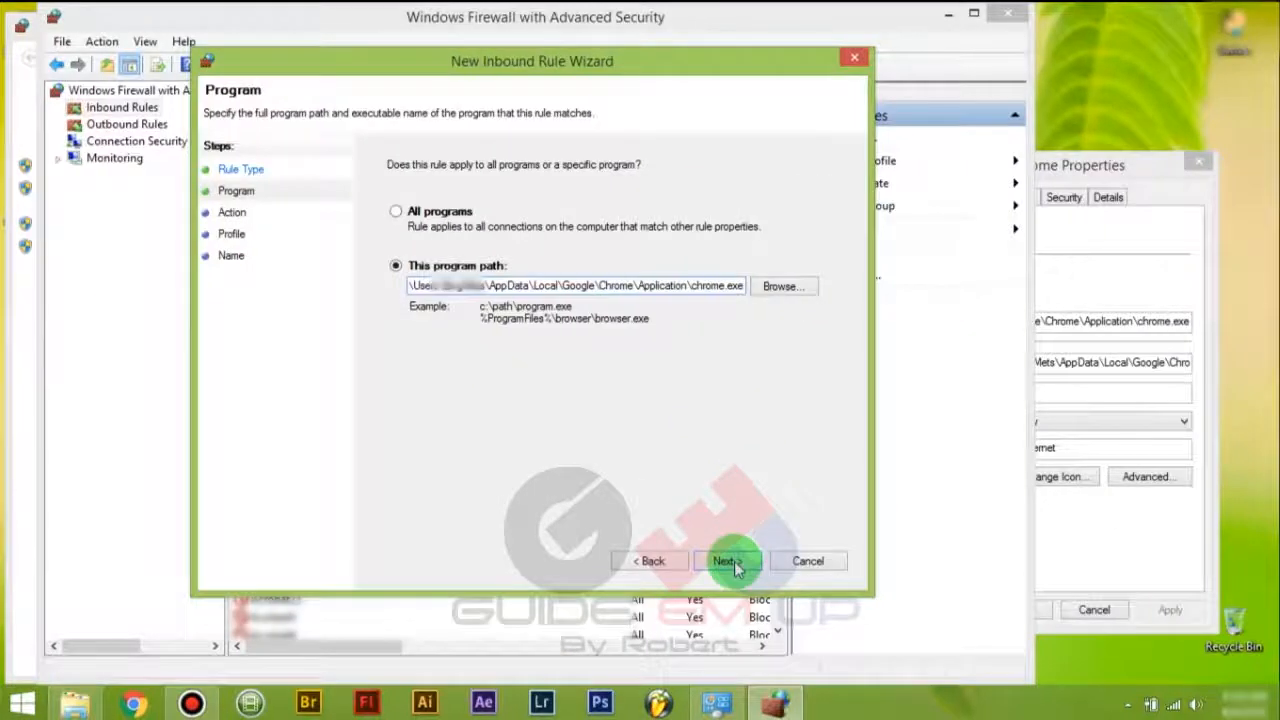
left_click(730, 563)
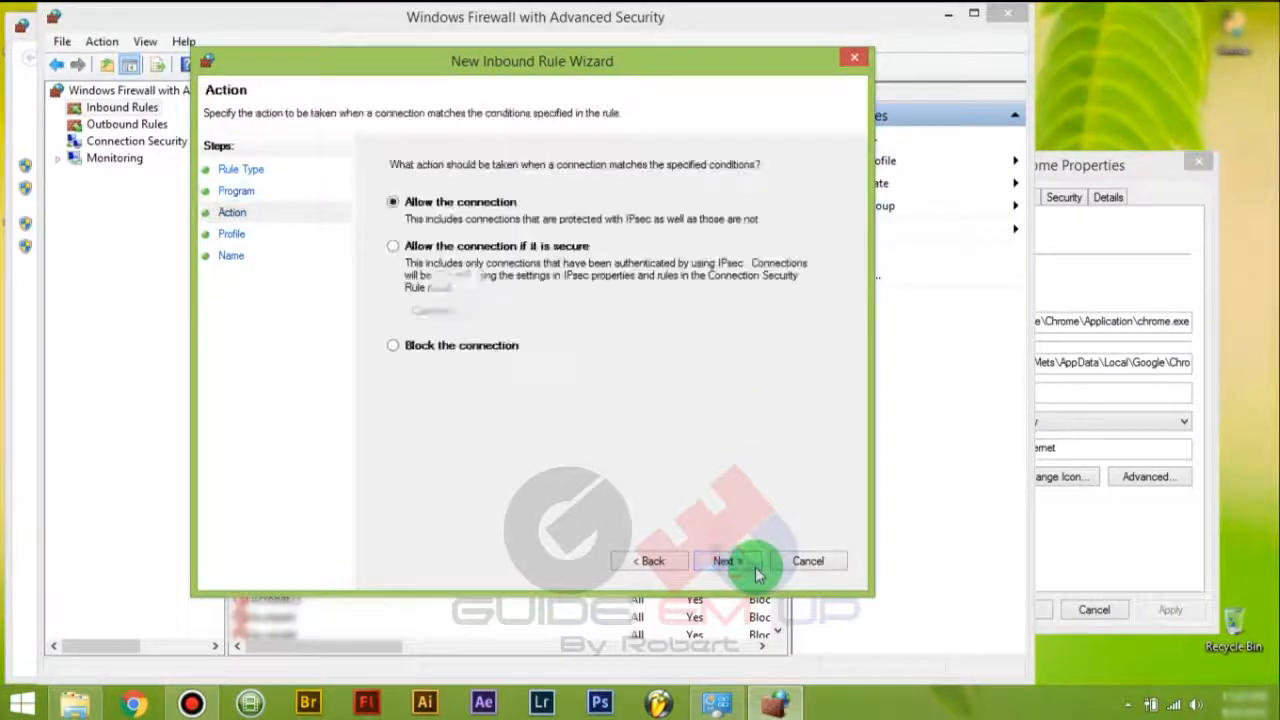
Set the inbound rule to block the connection on the Domain, Private and Public profiles, and finish it with the name chrome
left_click(430, 347)
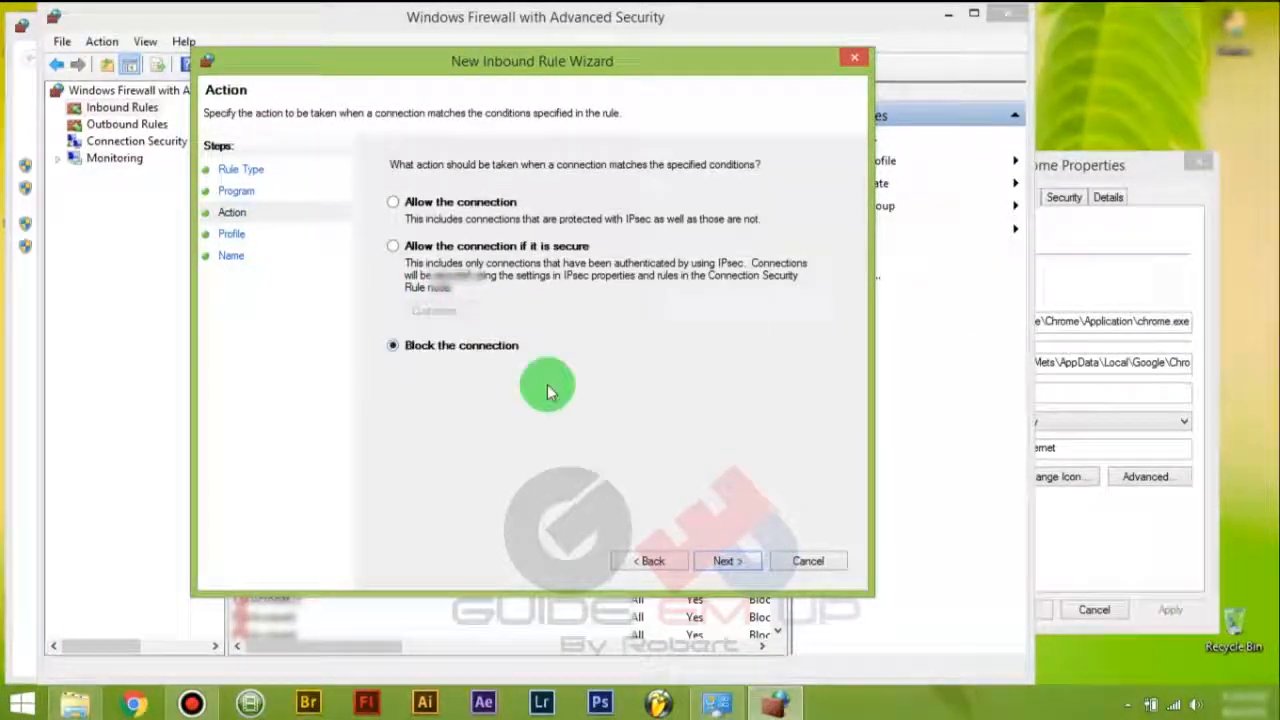
left_click(726, 559)
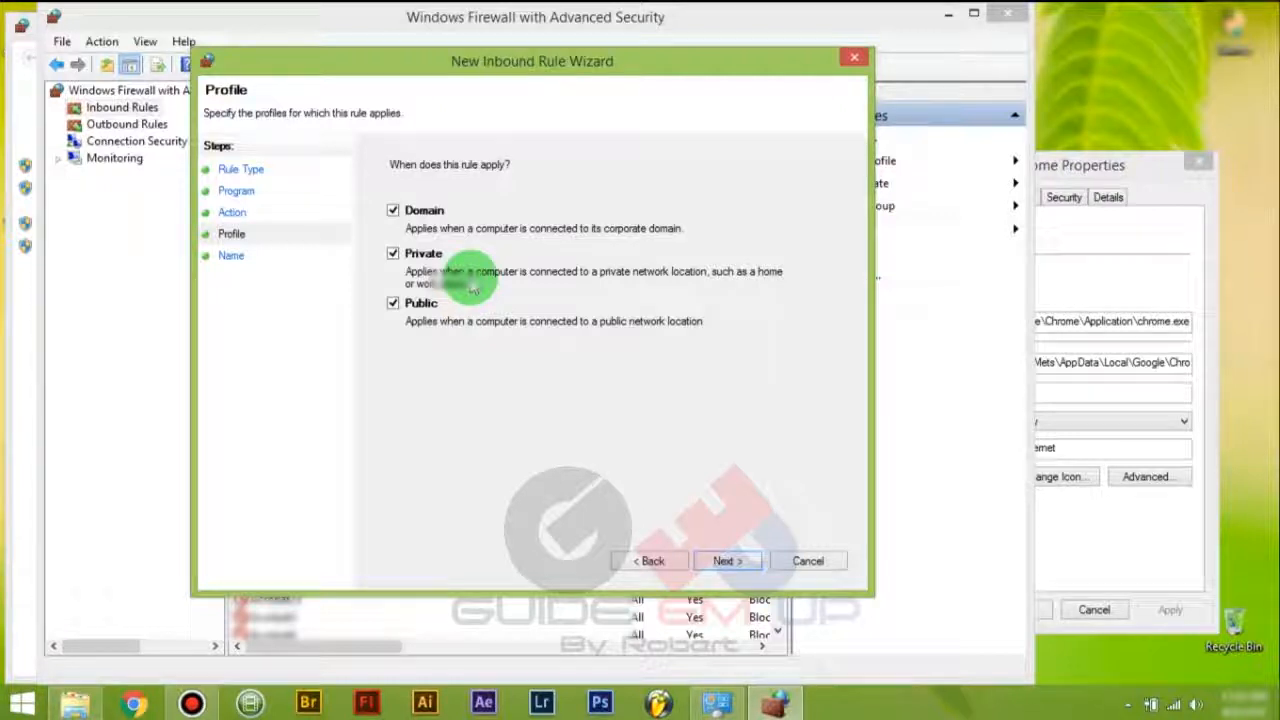
left_click(728, 561)
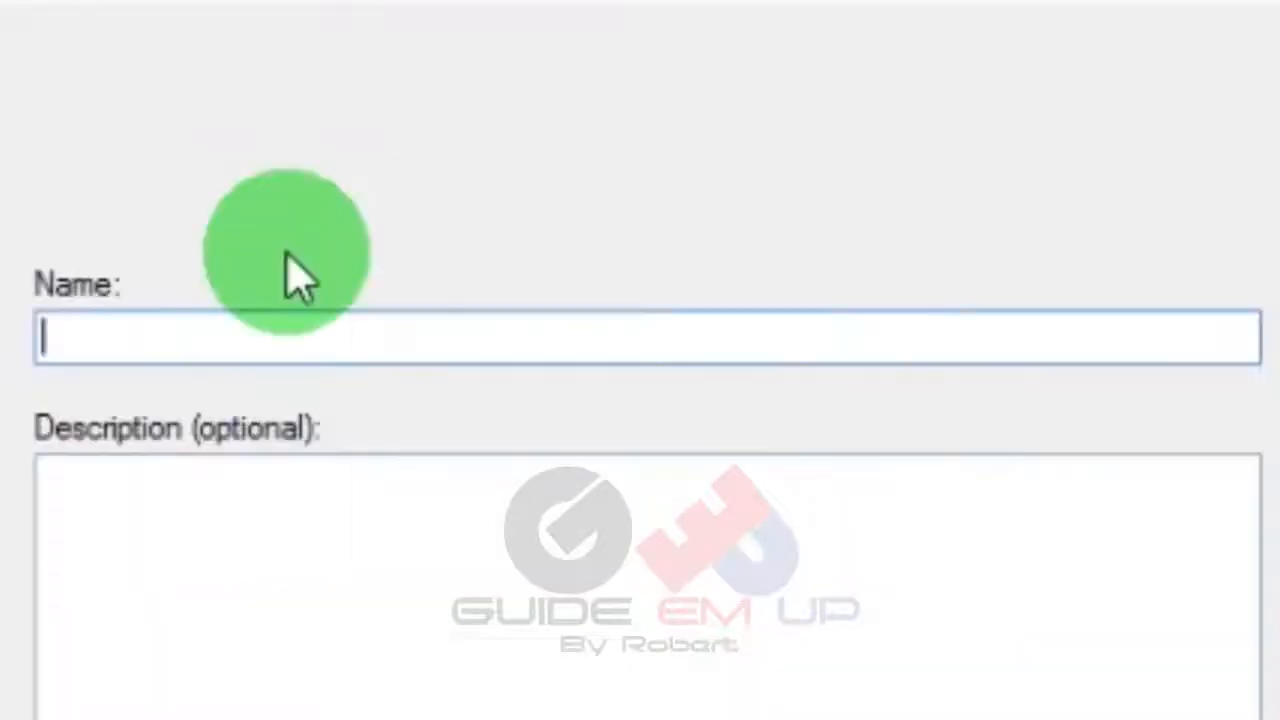
type("chrome")
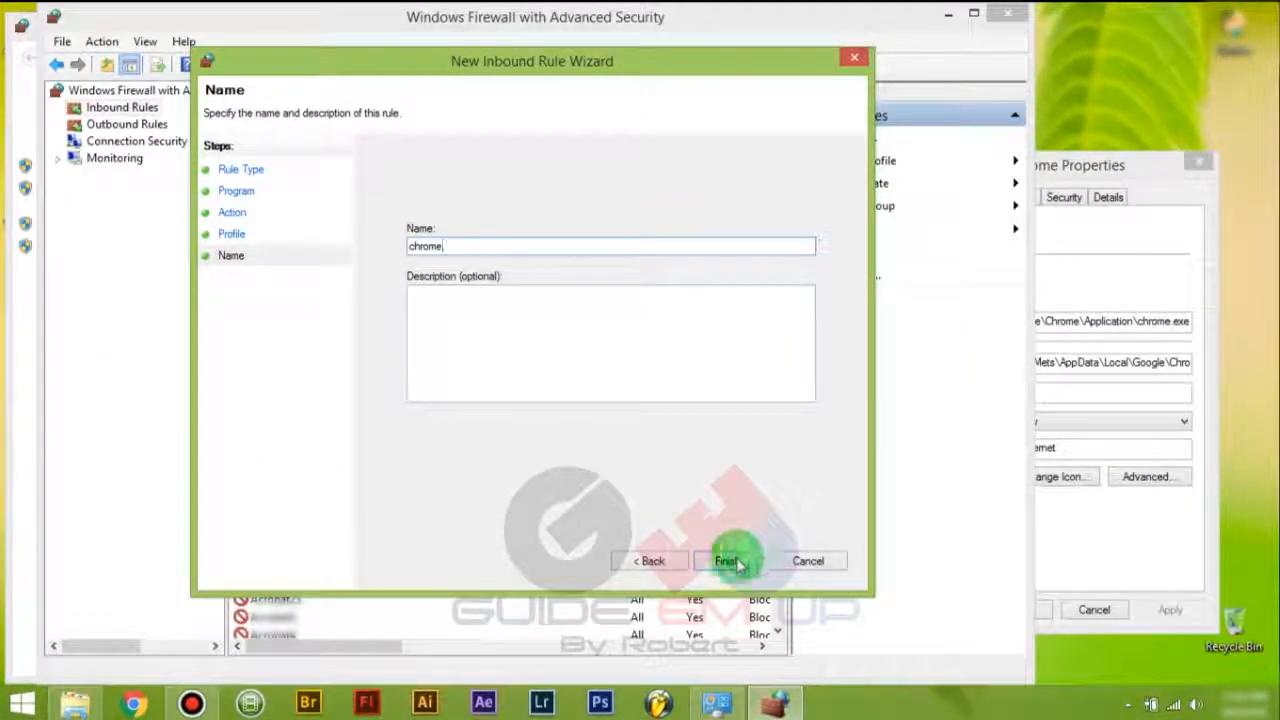
left_click(735, 562)
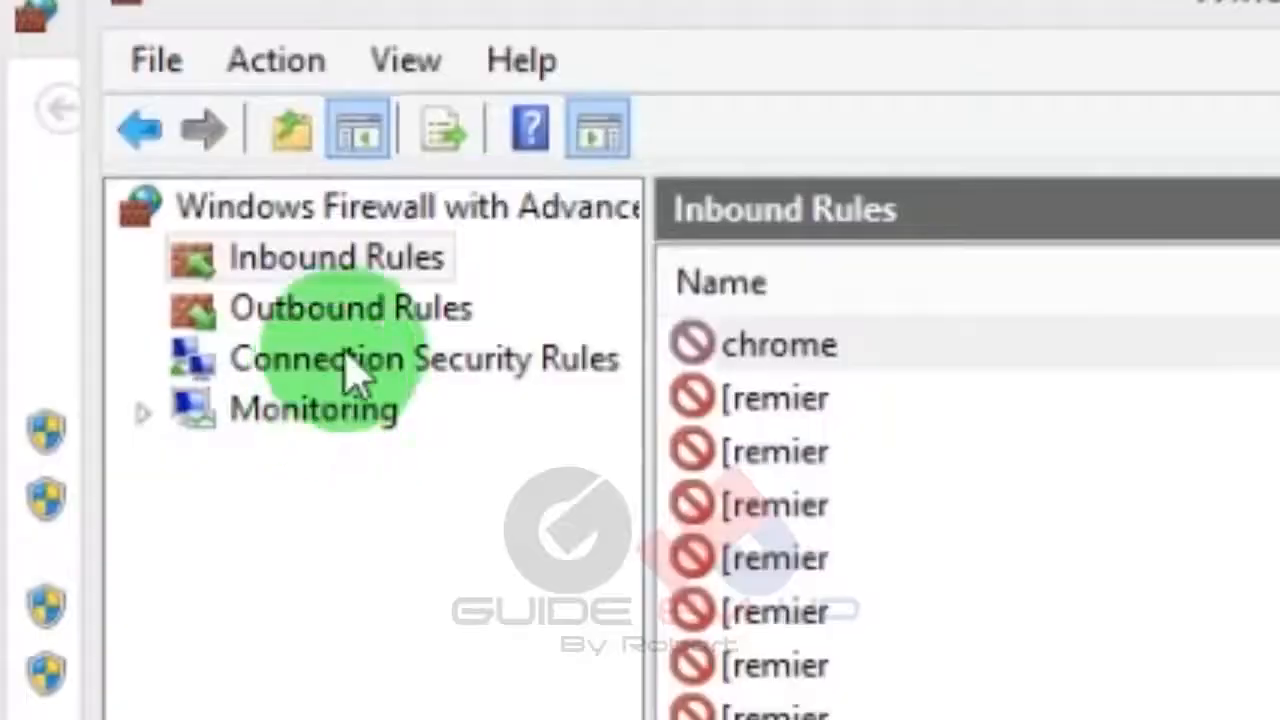
Start a new outbound rule of type Program and set its program path to the copied chrome.exe path
left_click(135, 128)
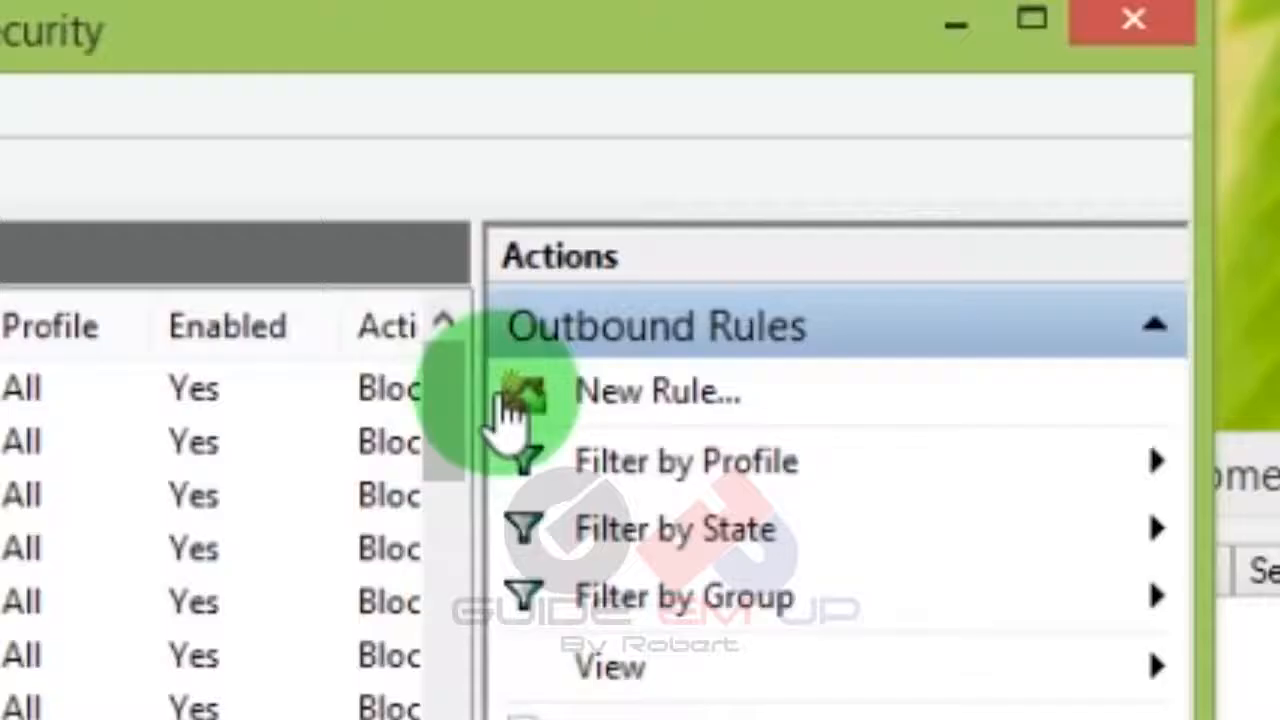
left_click(852, 140)
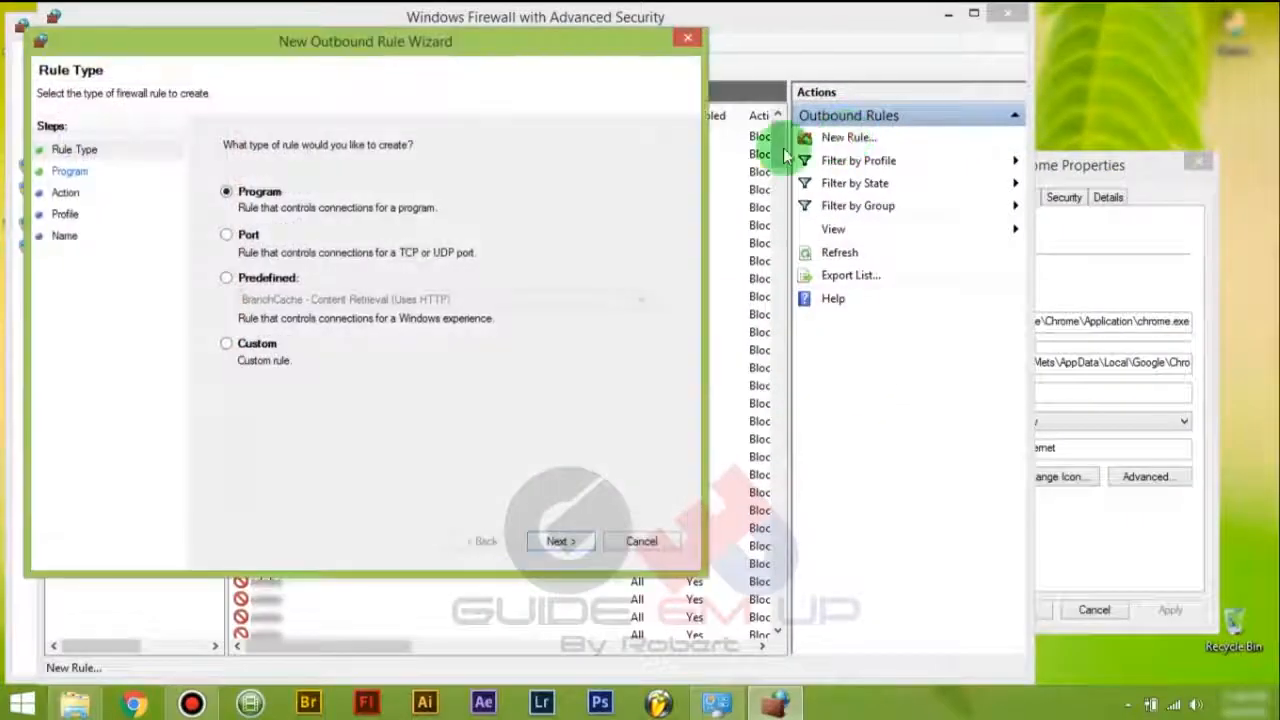
left_click(560, 541)
left_click(400, 266)
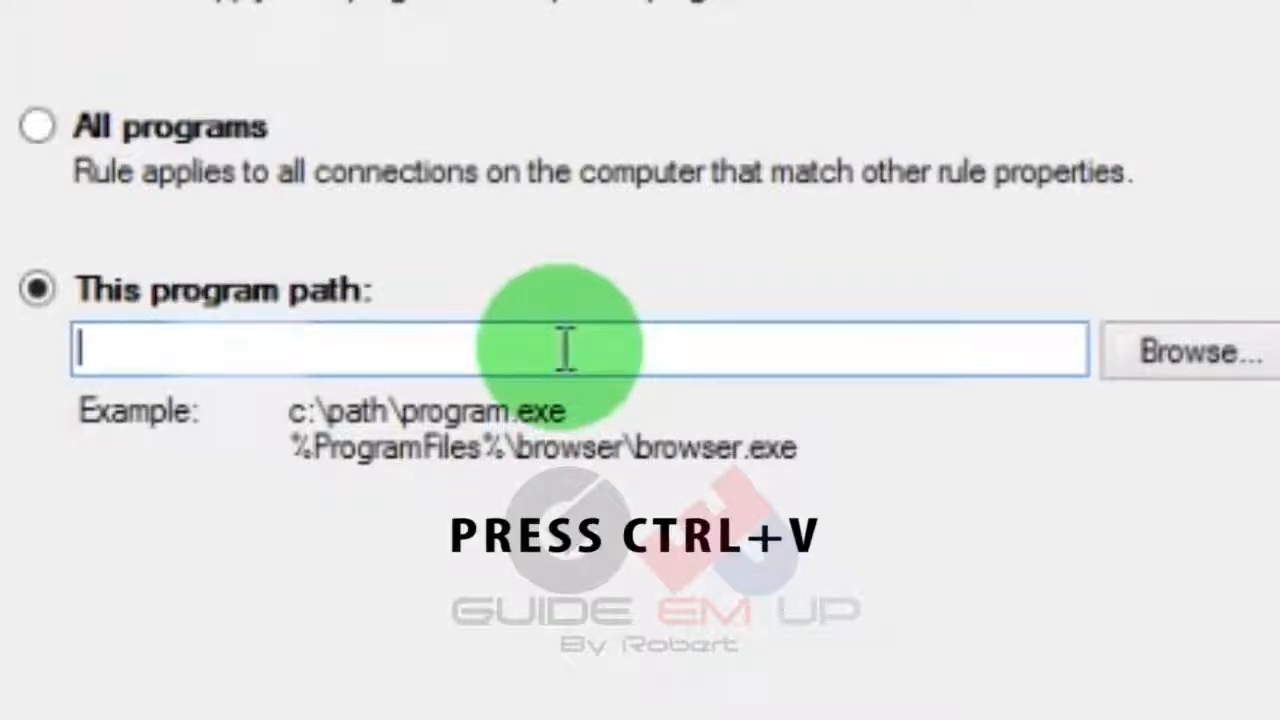
key("ctrl+v")
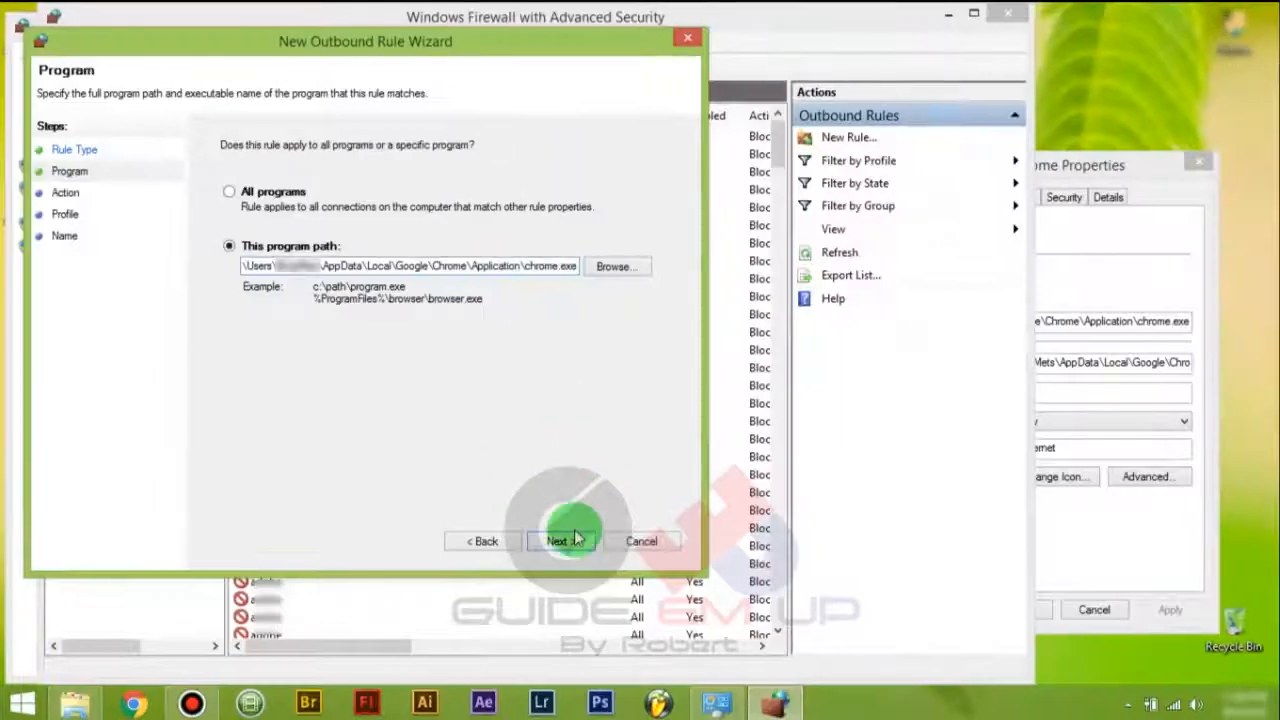
left_click(575, 543)
Set the outbound rule to block the connection on the Domain, Private and Public profiles, and finish it with the name chrome
left_click(343, 341)
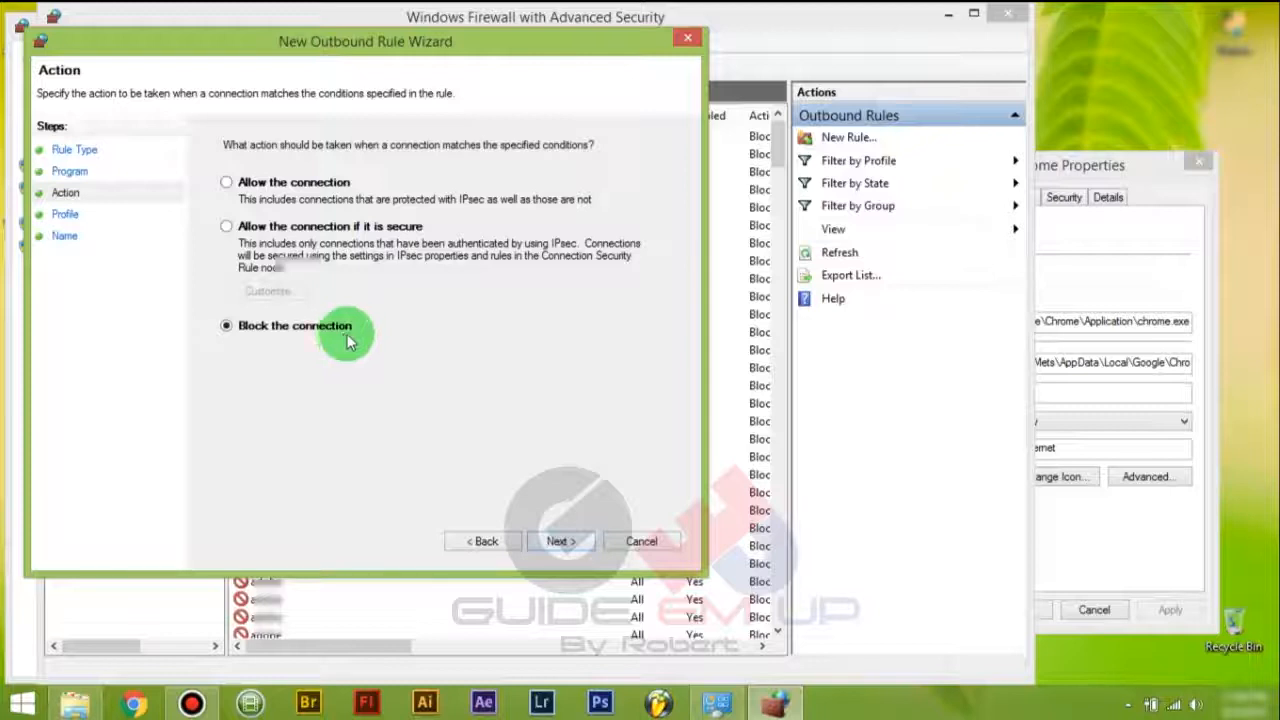
left_click(540, 542)
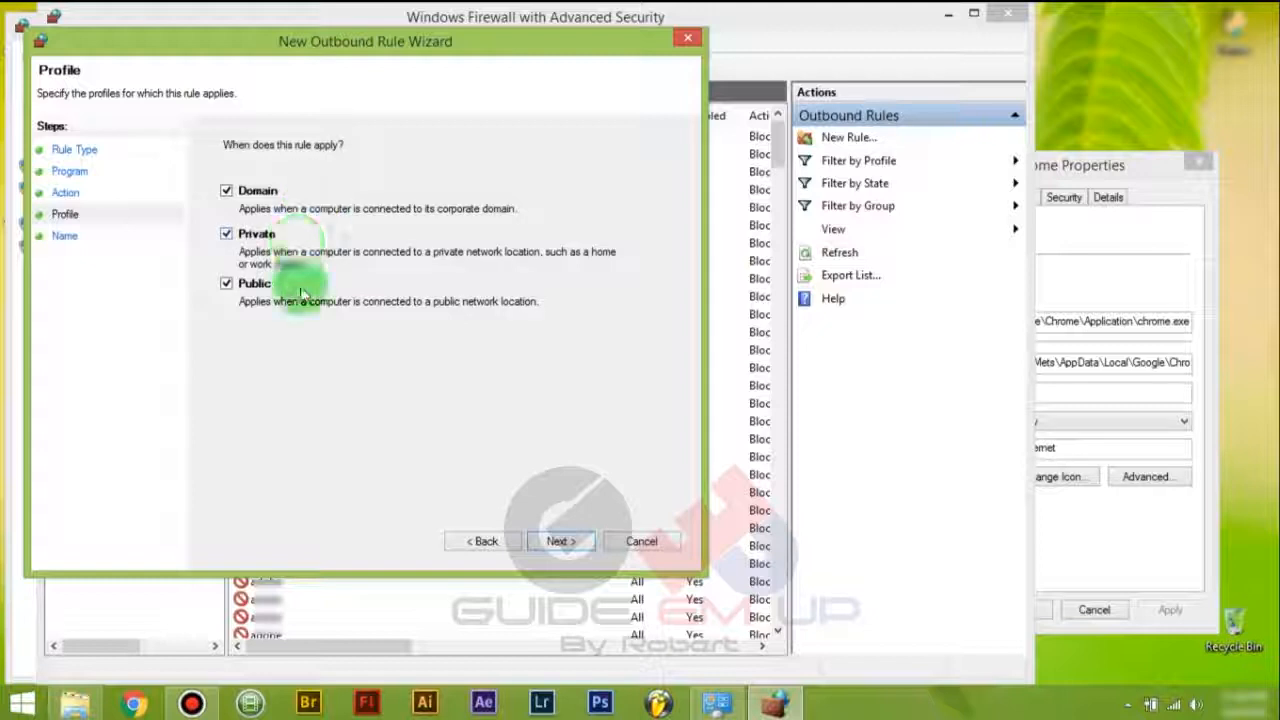
left_click(562, 542)
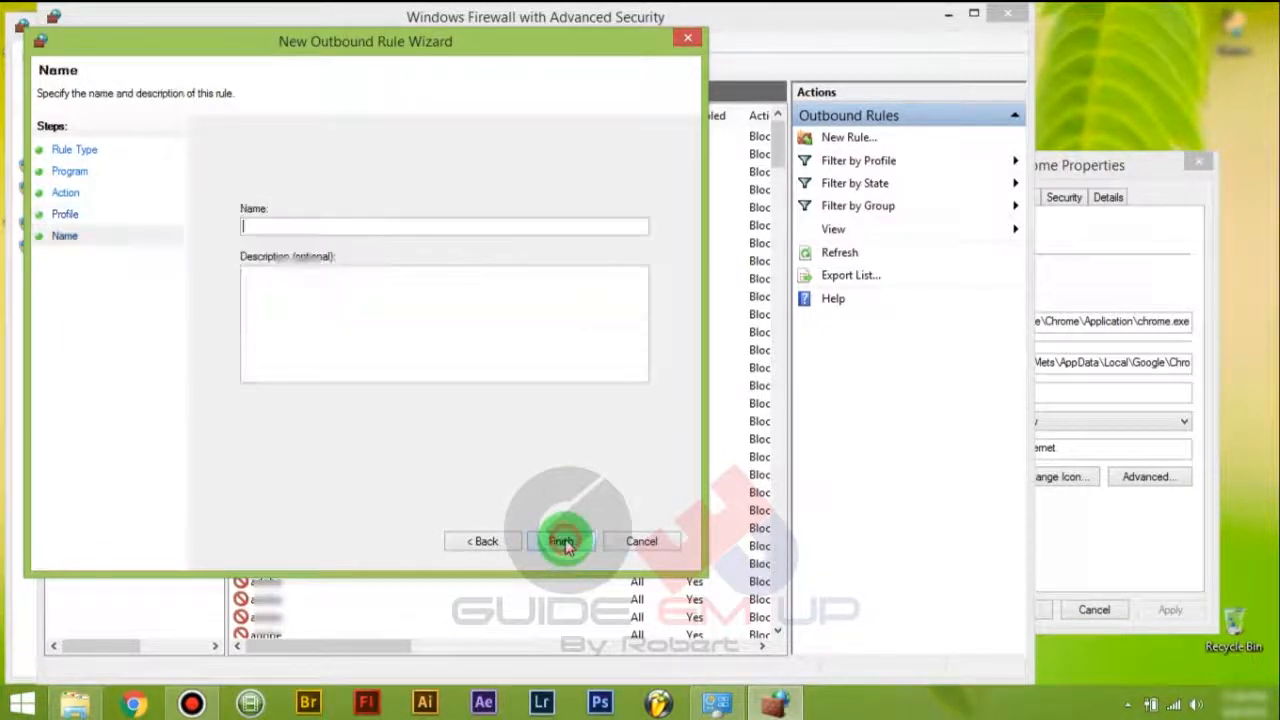
type("chrome")
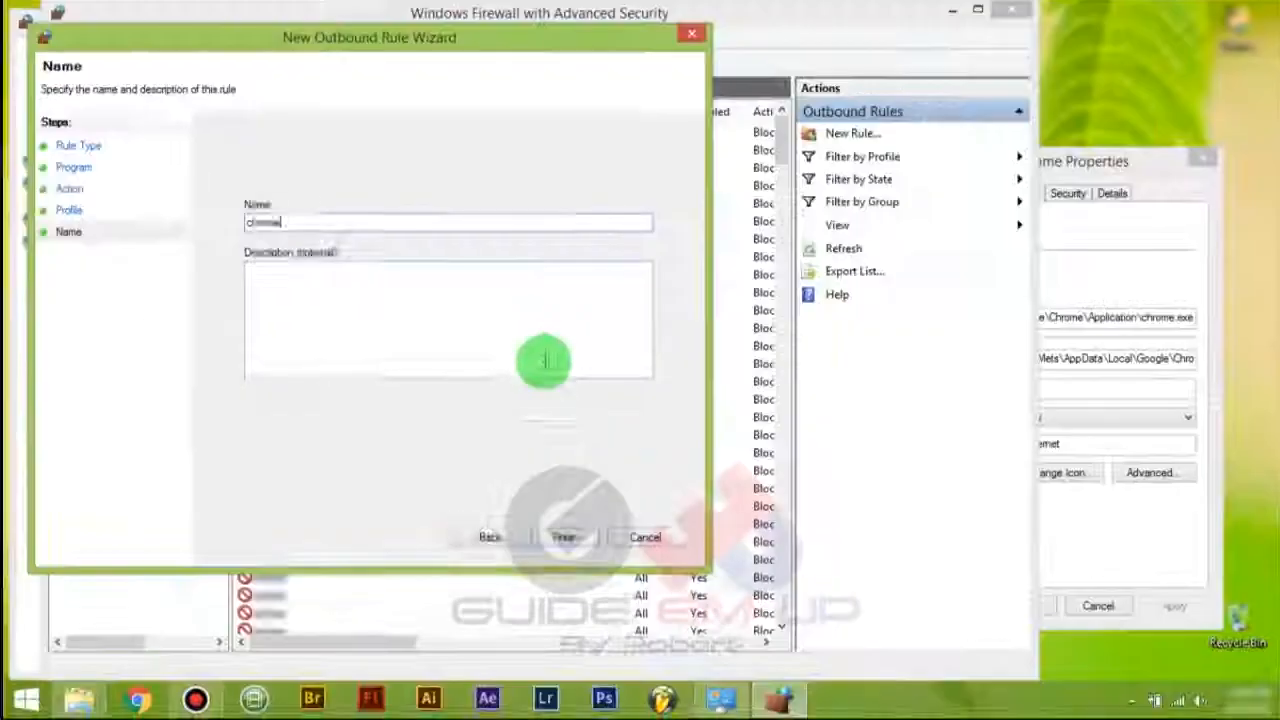
left_click(562, 535)
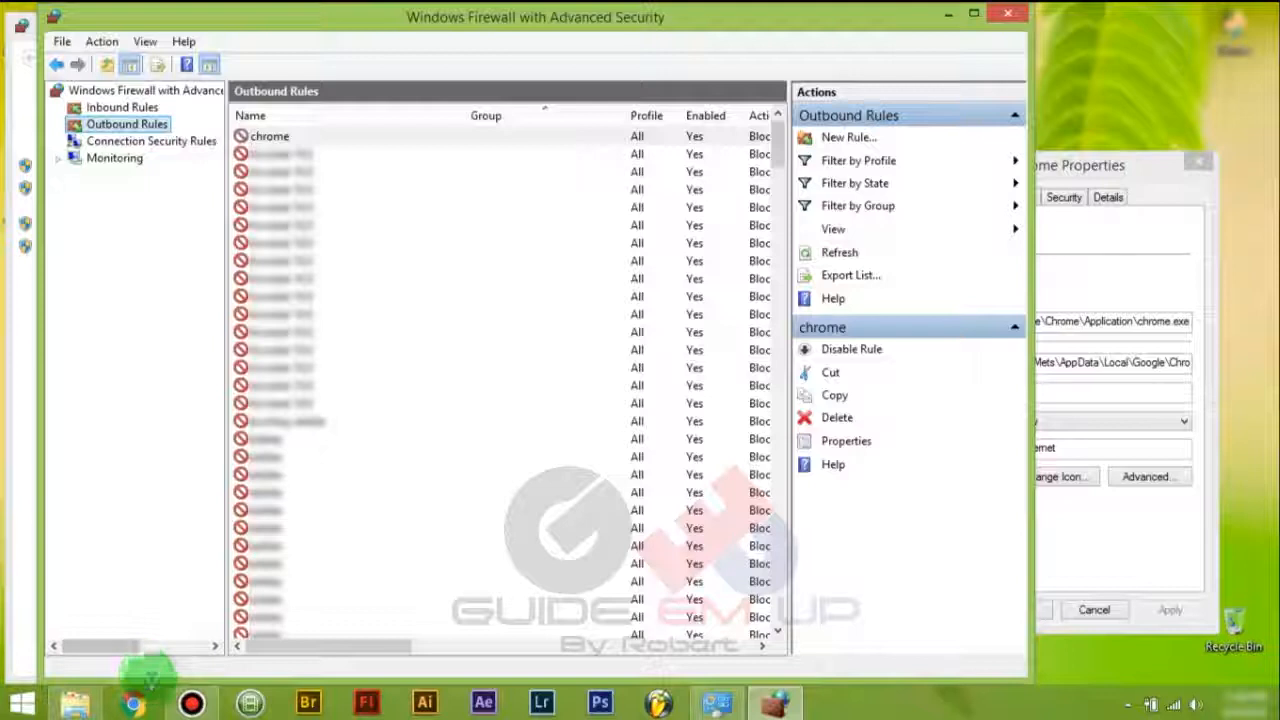
Open Google Chrome and try to load google.com and yahoo.com to test the block, closing the browser when done
left_click(134, 704)
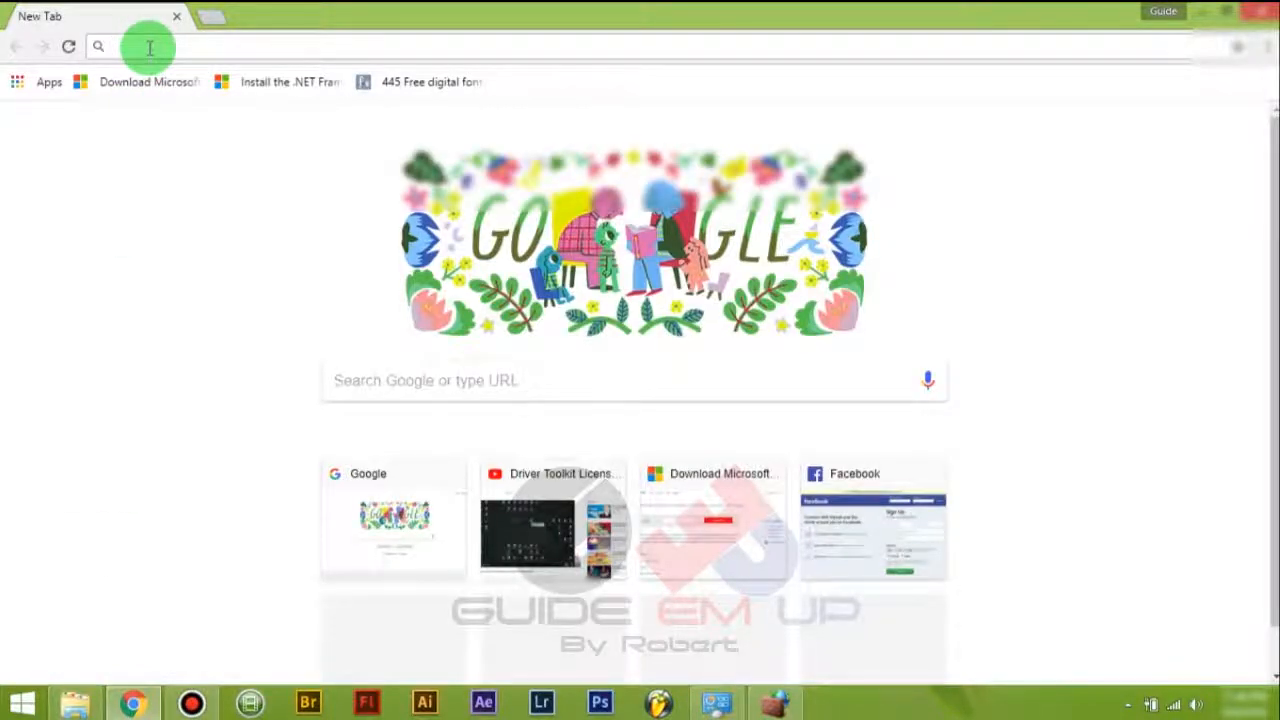
type("google.com")
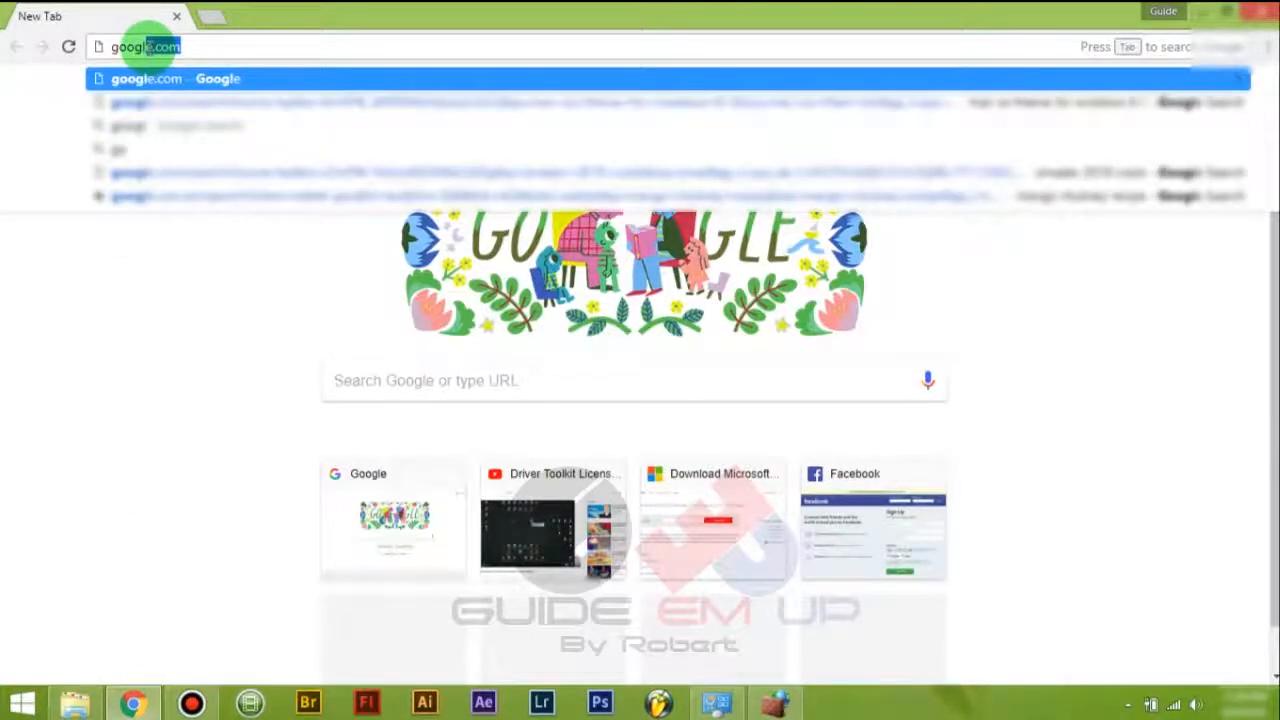
key("Return")
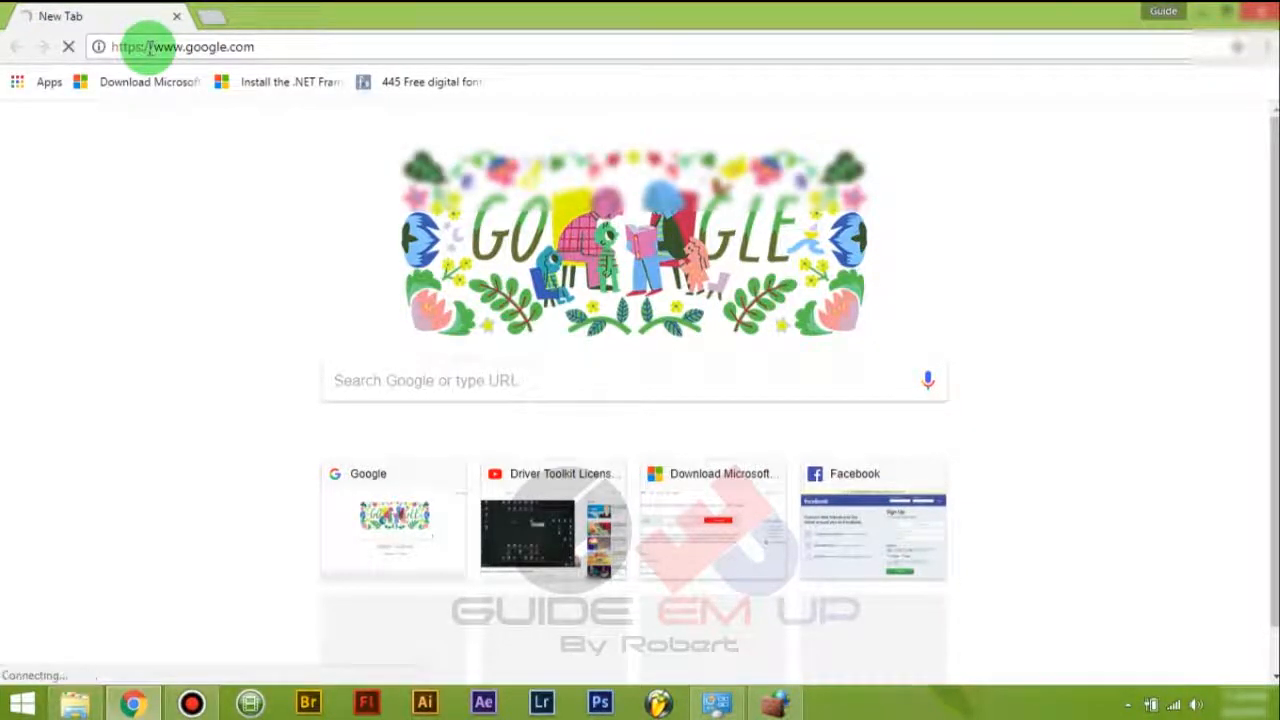
left_click(362, 374)
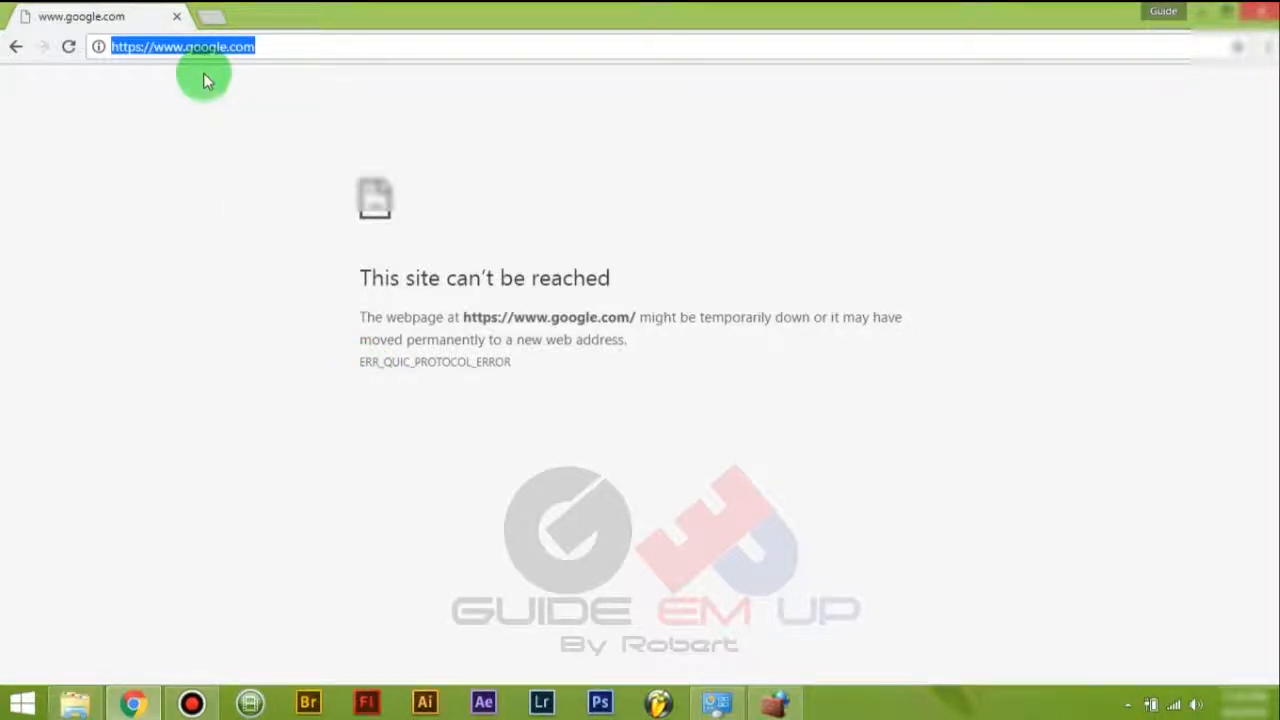
type("yahoo")
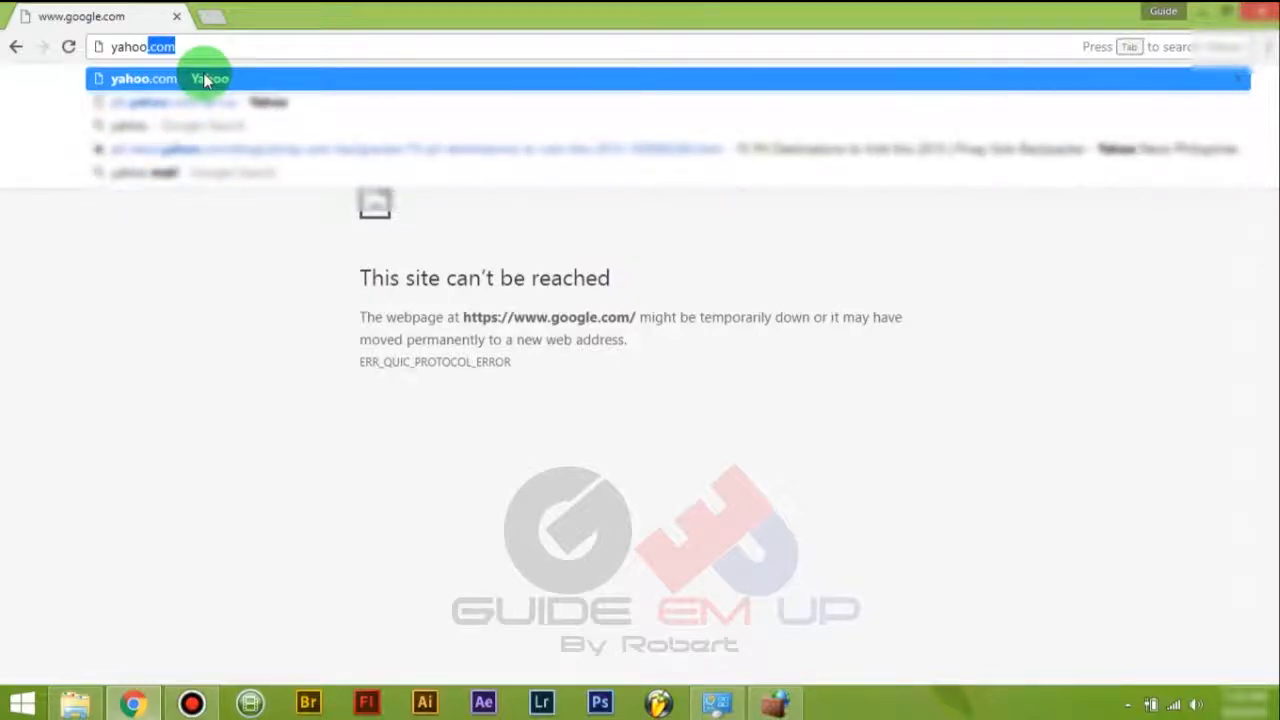
left_click(205, 80)
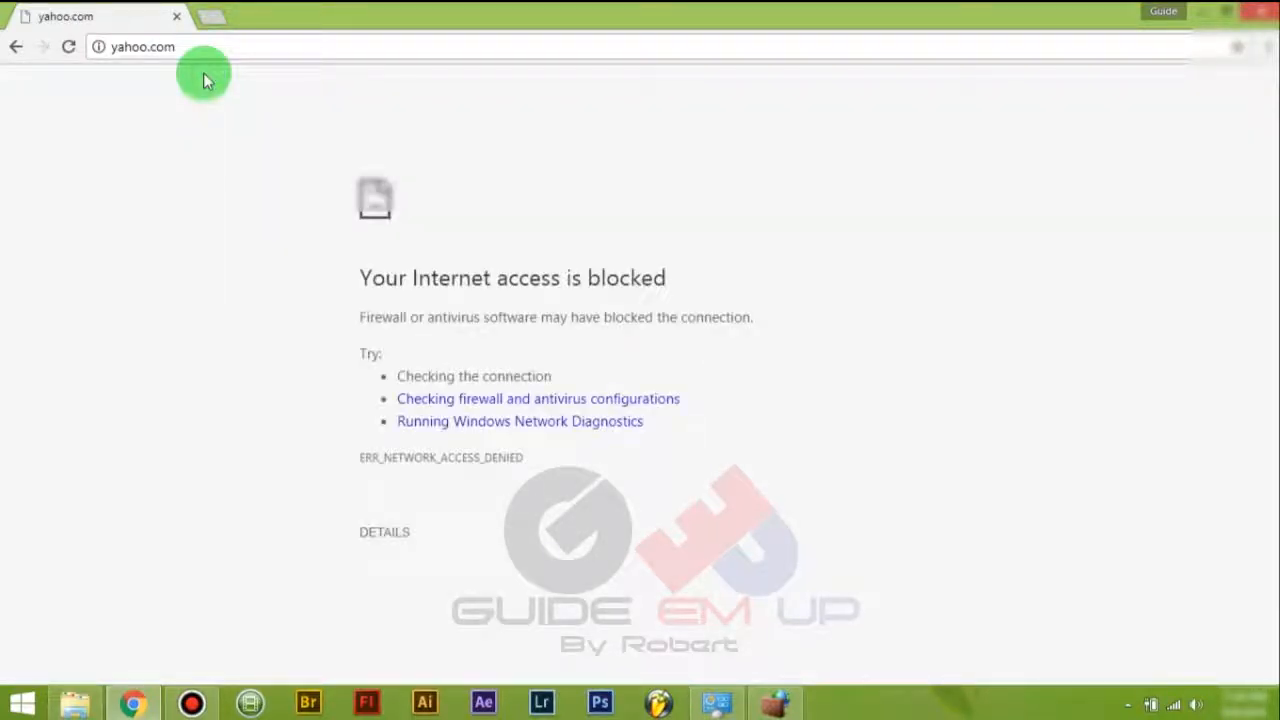
left_click(1261, 11)
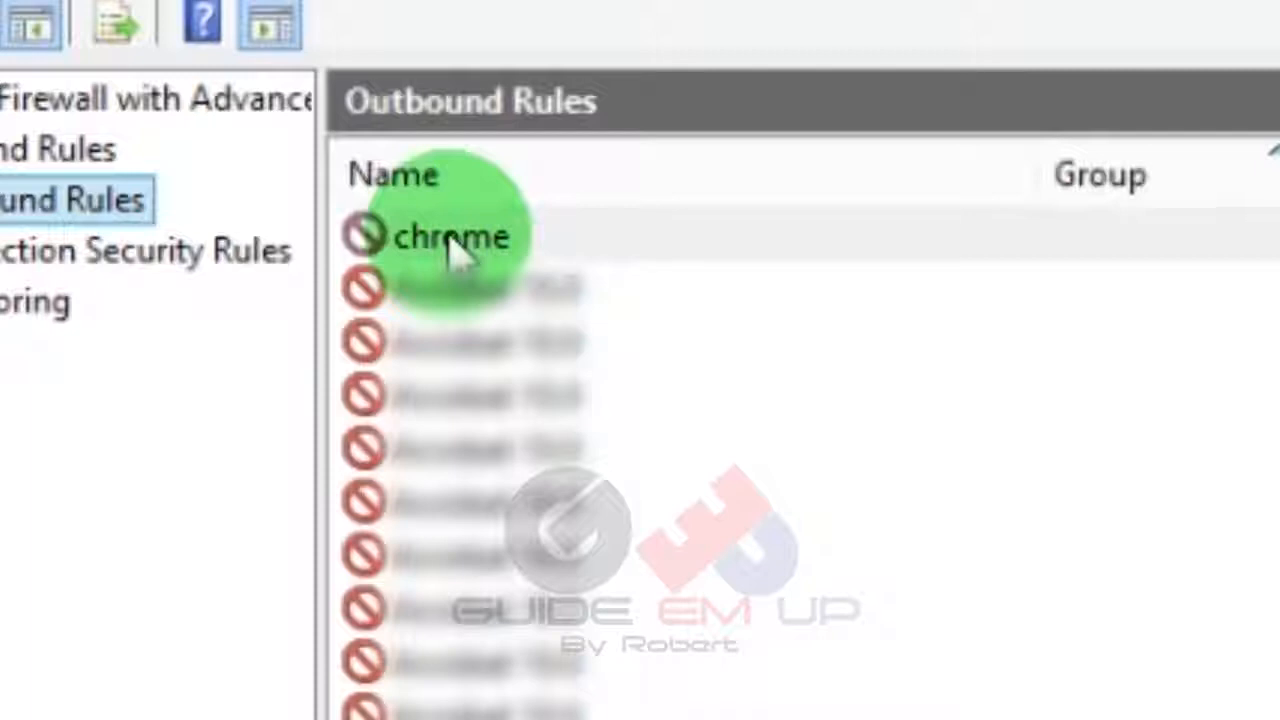
Disable the chrome rule in Outbound Rules and the matching chrome rule in Inbound Rules
right_click(455, 248)
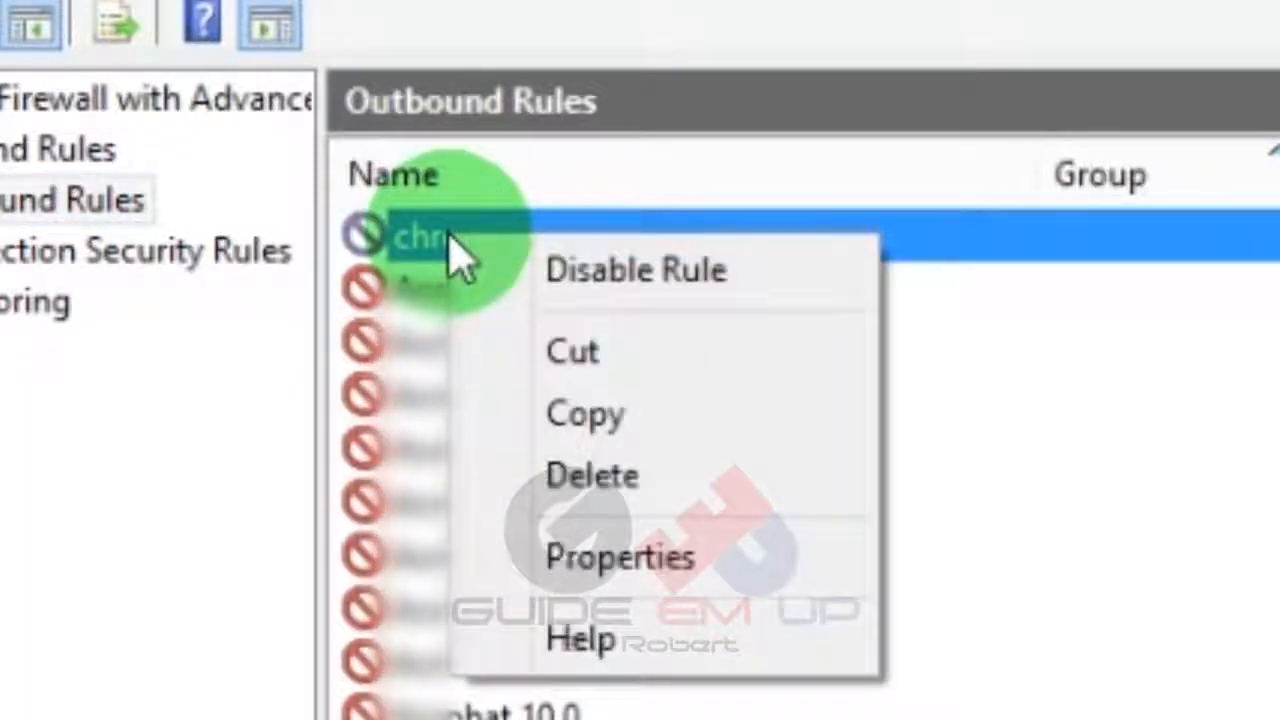
left_click(540, 278)
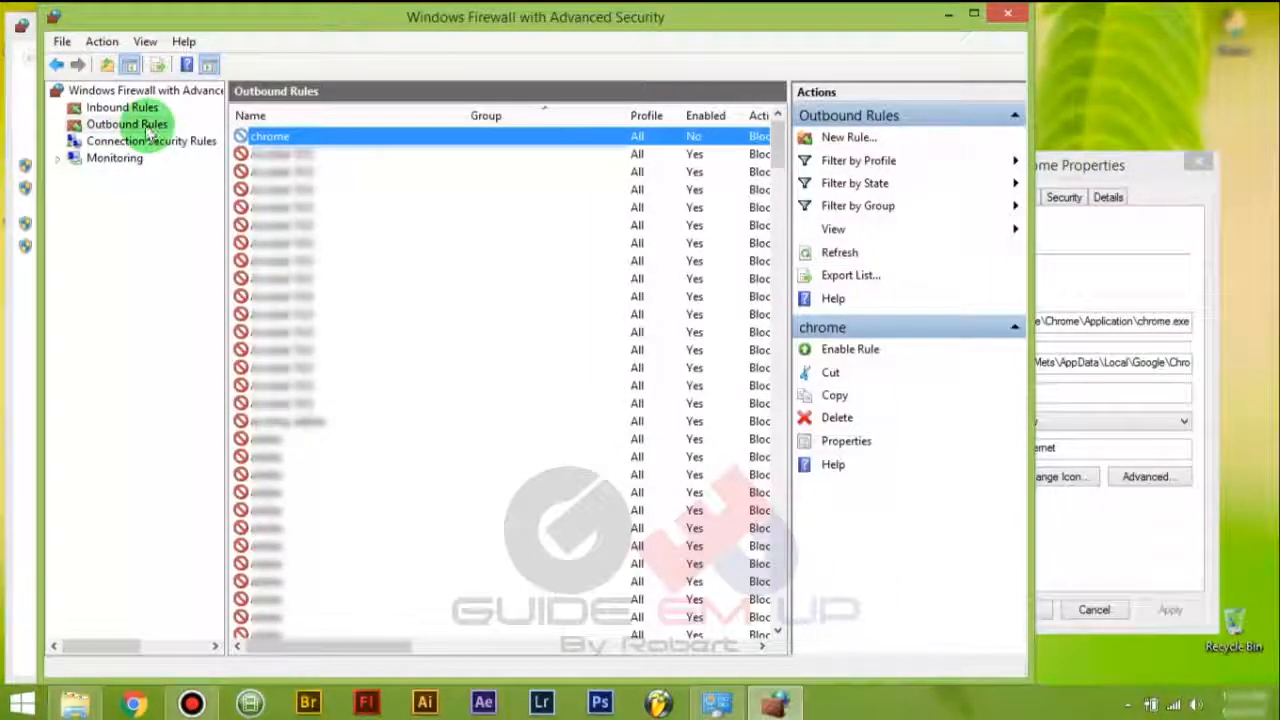
left_click(121, 107)
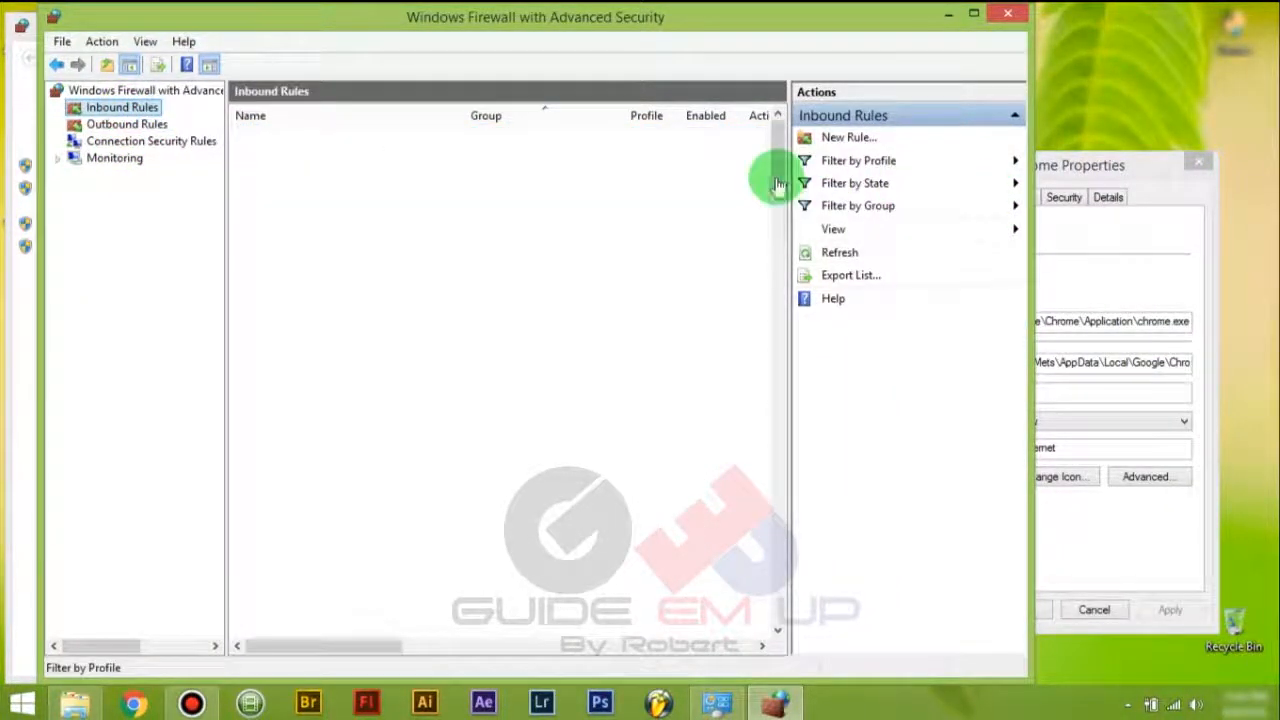
left_click_drag(778, 180, 760, 299)
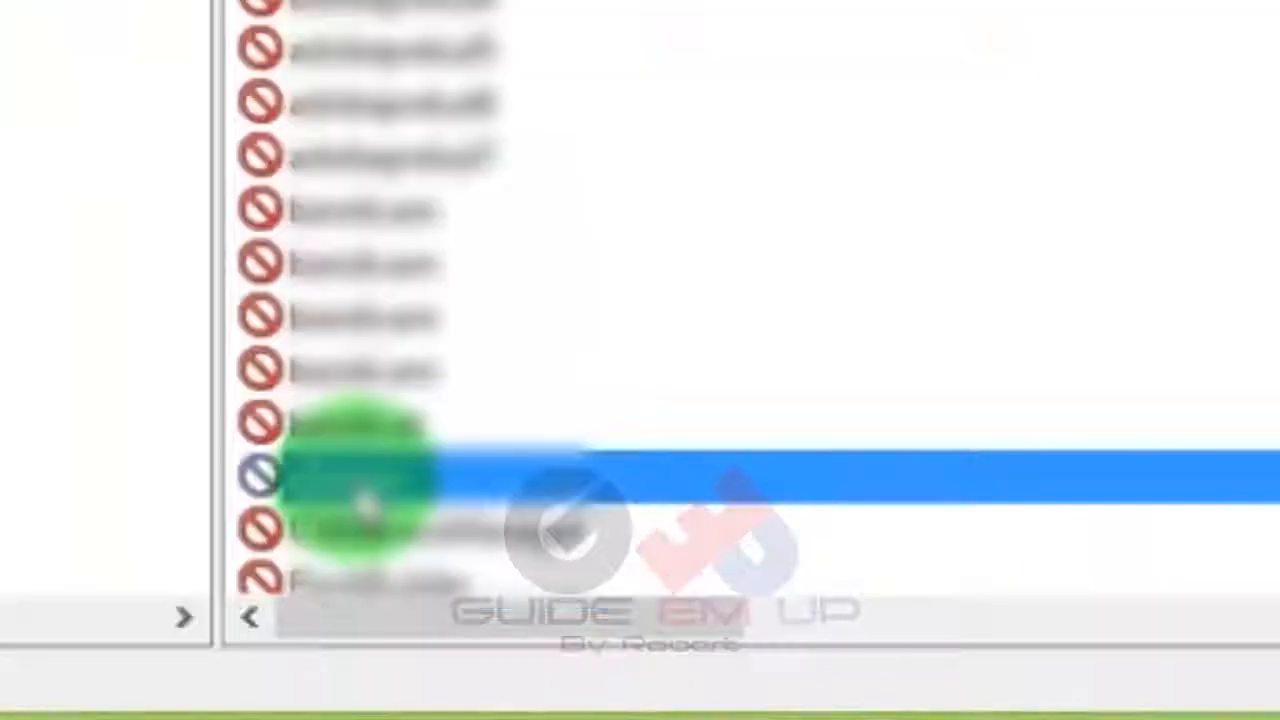
right_click(275, 598)
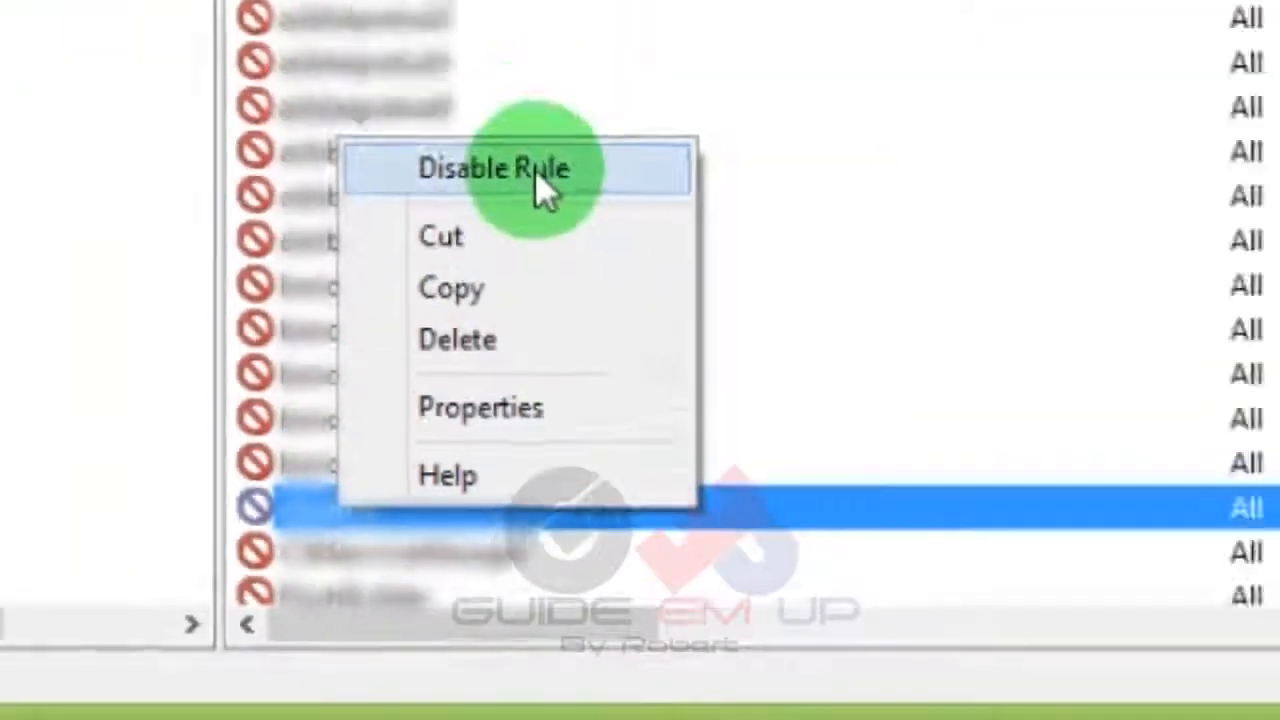
left_click(600, 95)
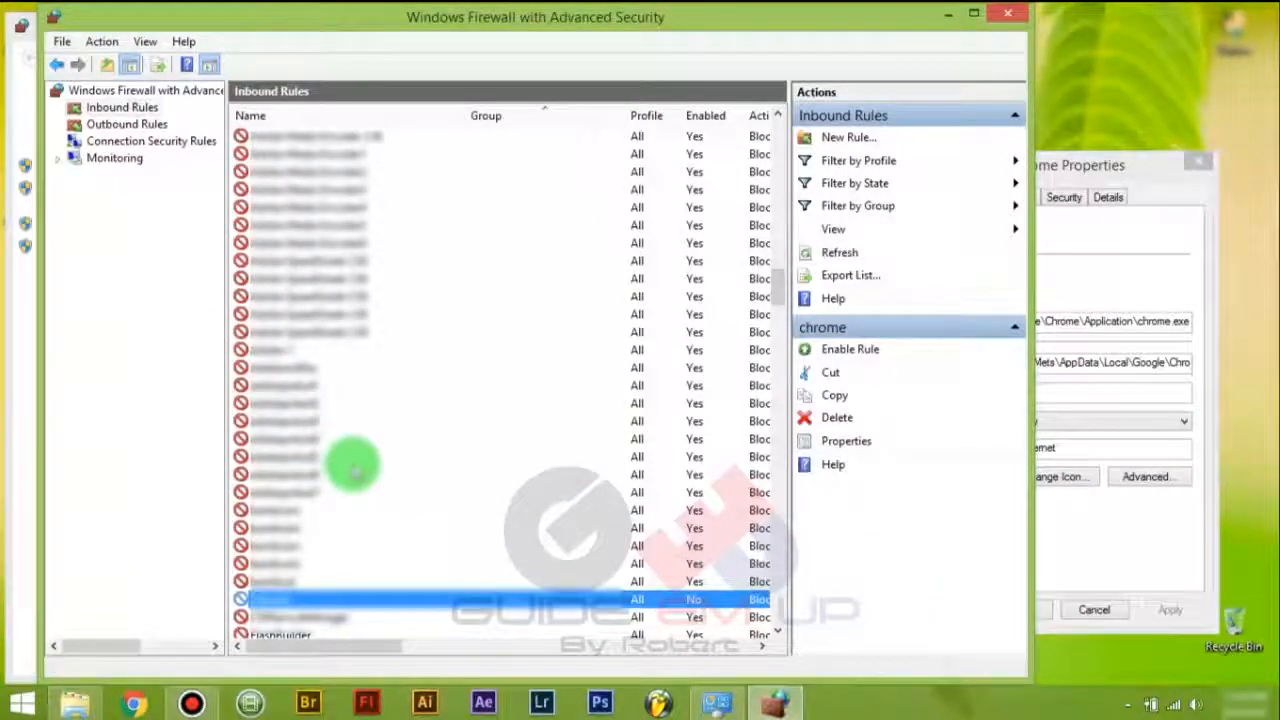
Reopen Google Chrome, load google.com and run a web search to check internet access with the rules disabled
left_click(133, 706)
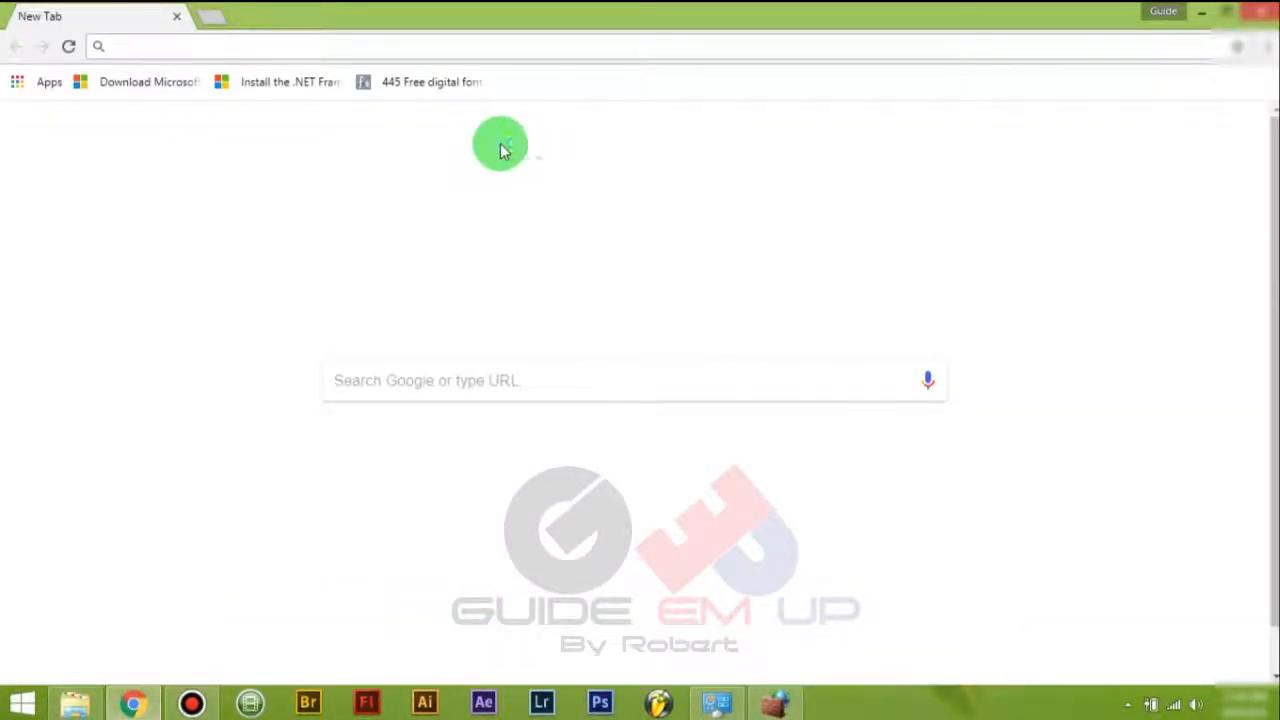
type("google.com")
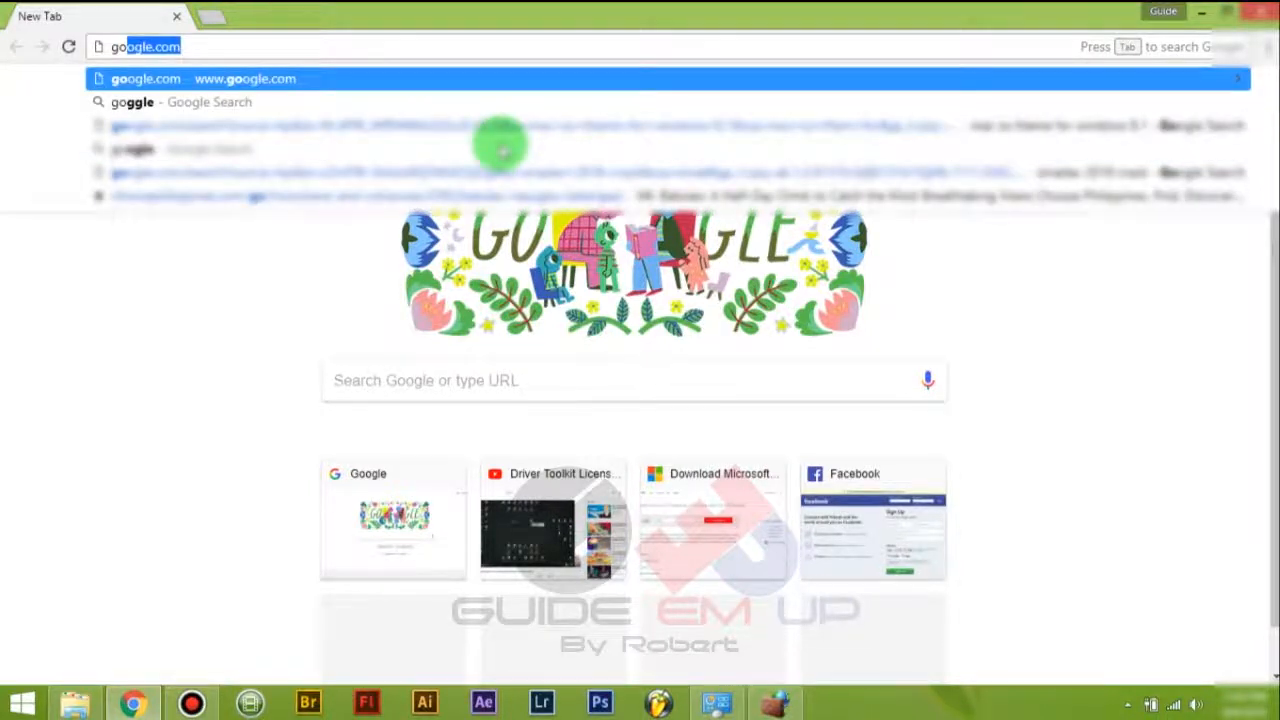
key("Return")
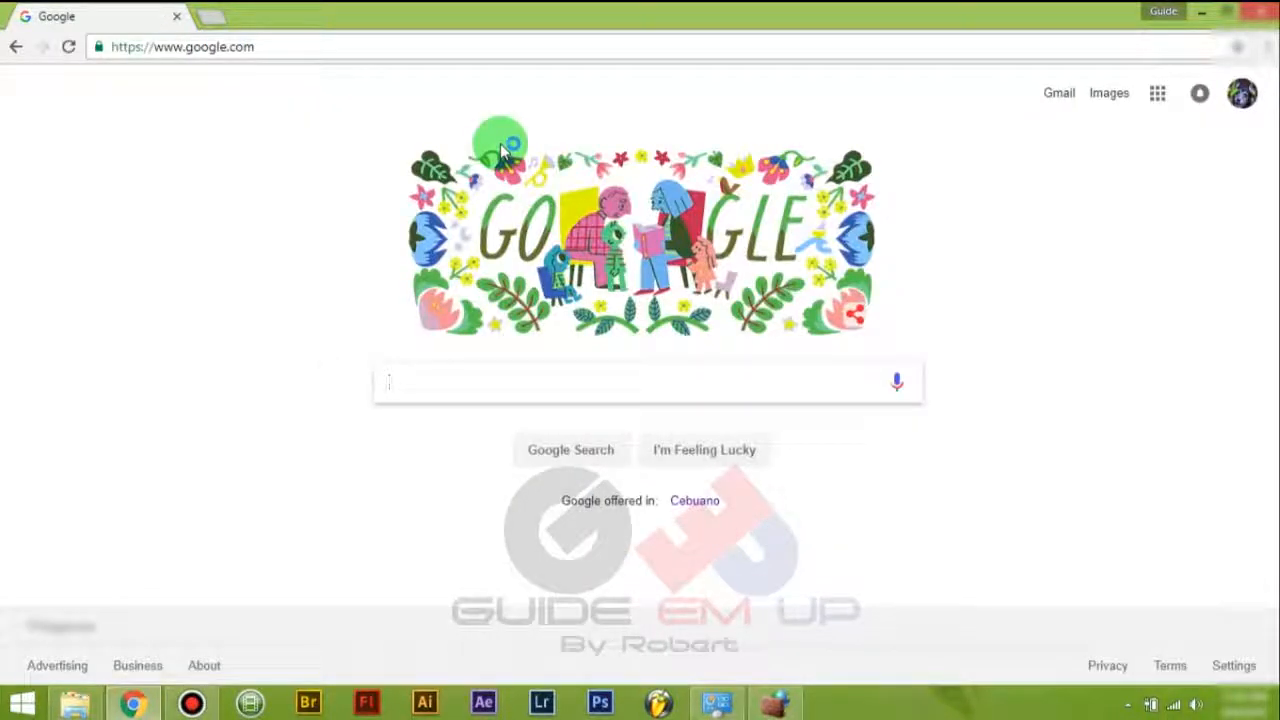
type("search")
key("Return")
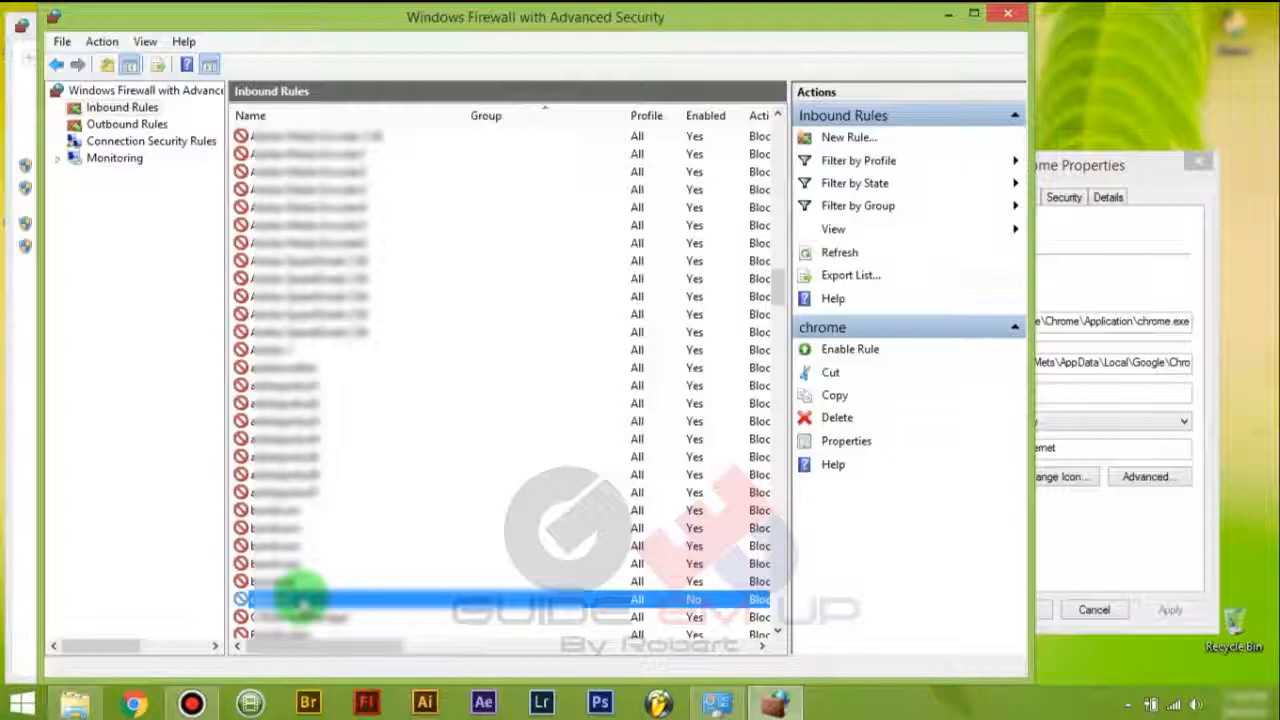
Delete the chrome rule from both Inbound Rules and Outbound Rules, and close Windows Firewall with Advanced Security
key("Delete")
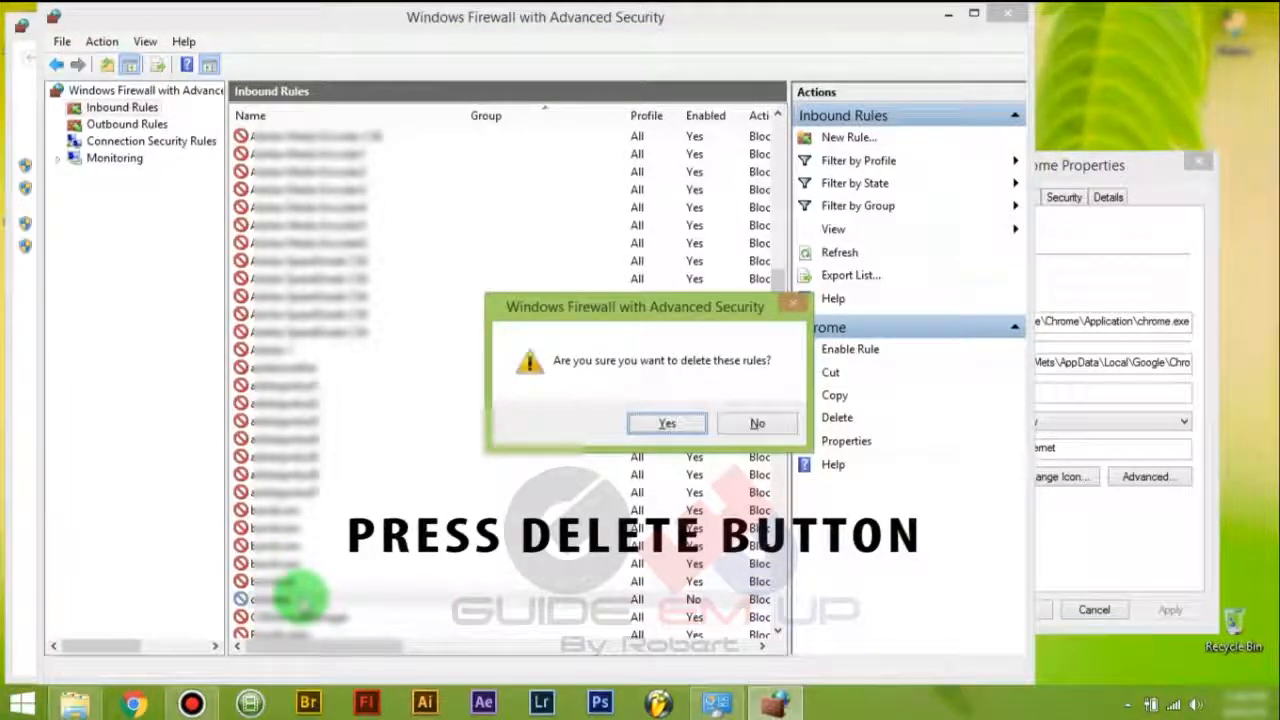
left_click(645, 426)
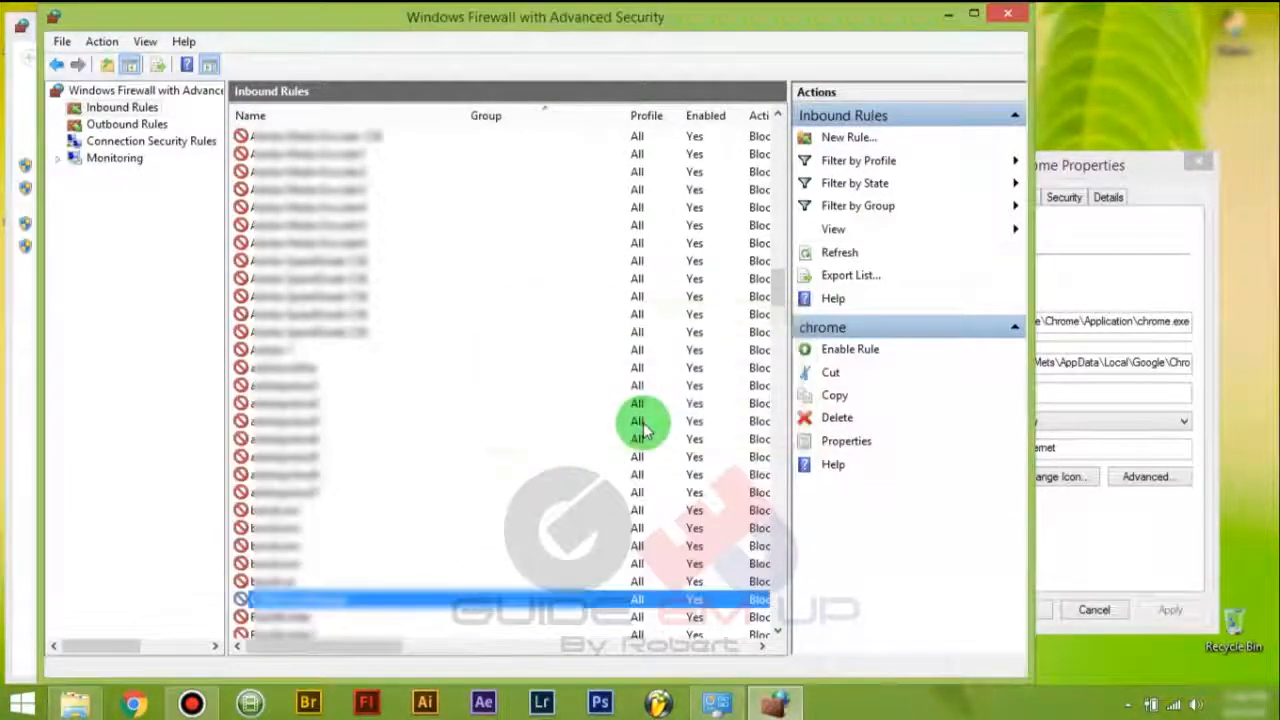
left_click(112, 124)
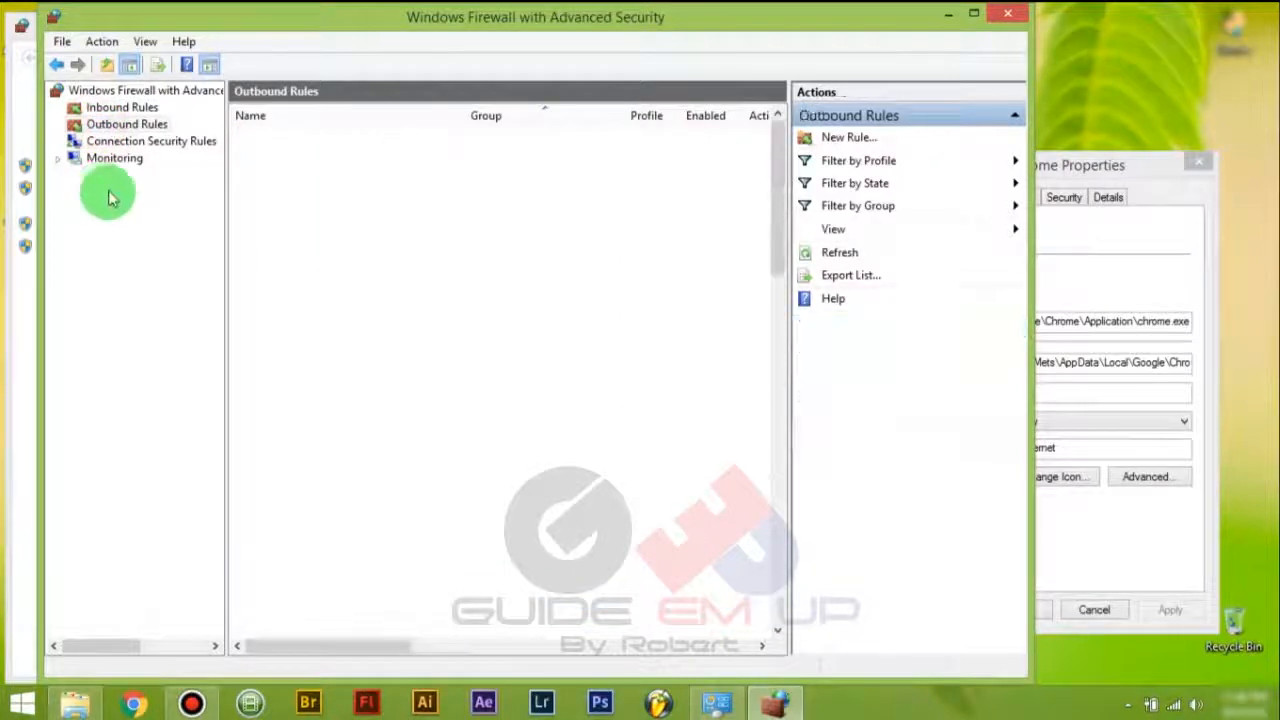
left_click_drag(780, 145, 777, 325)
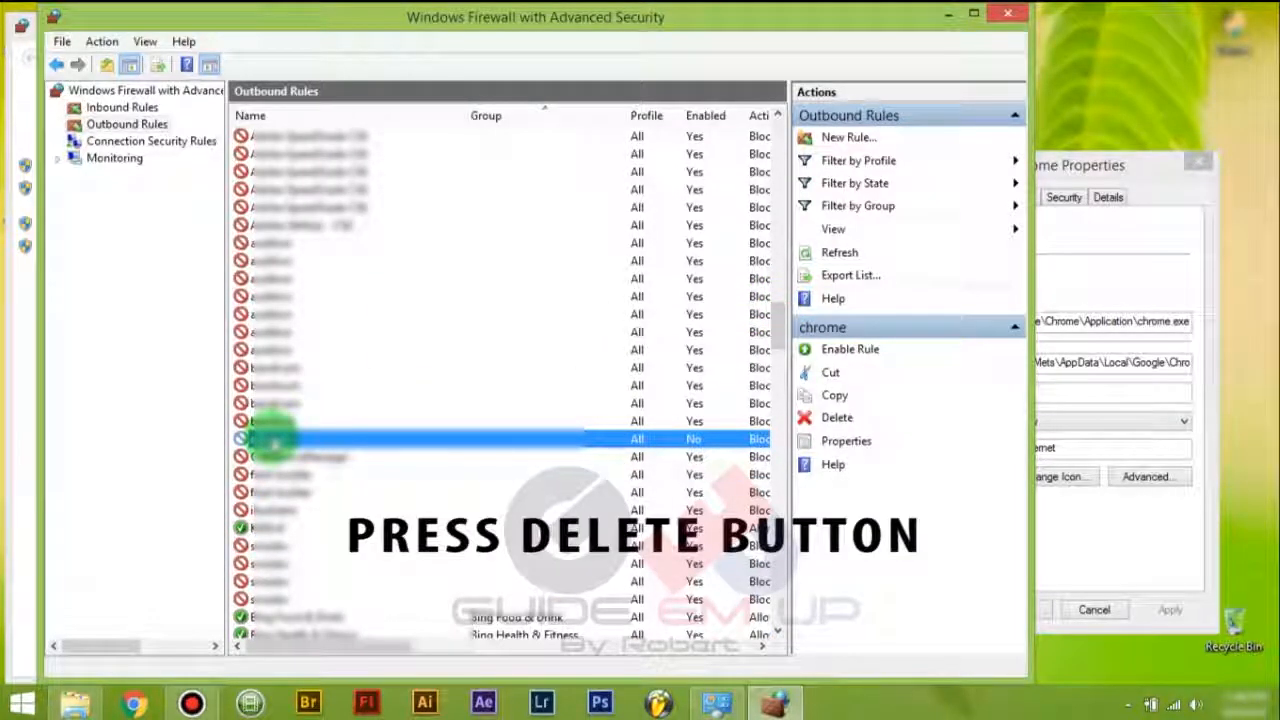
key("Delete")
left_click(657, 423)
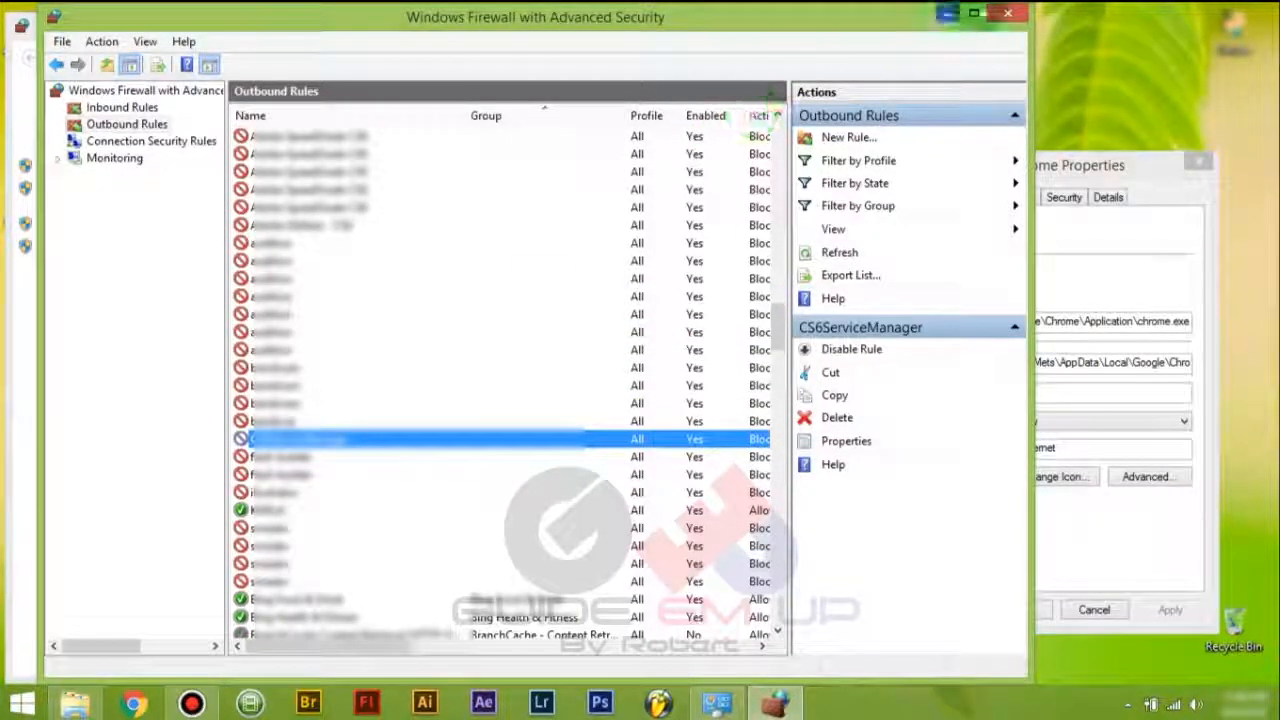
left_click(1006, 14)
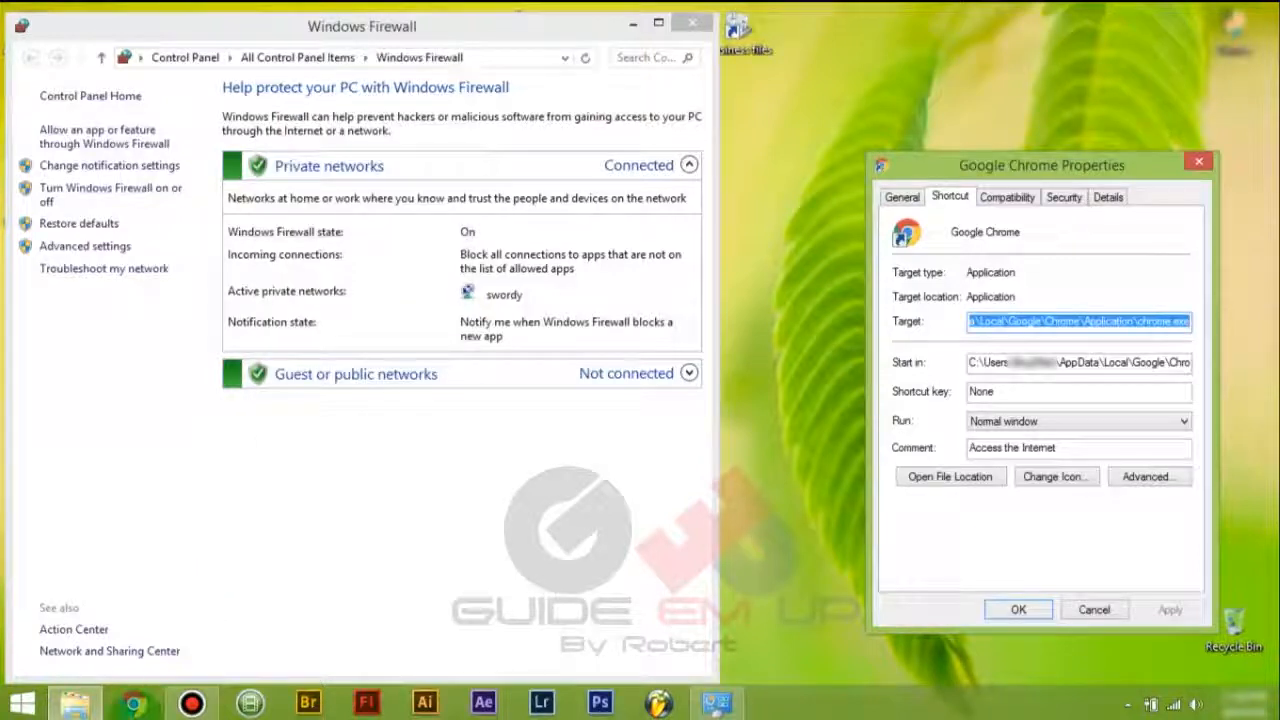
Launch Google Chrome and load google.com and yahoo.com to check internet access without the firewall rules
left_click(137, 706)
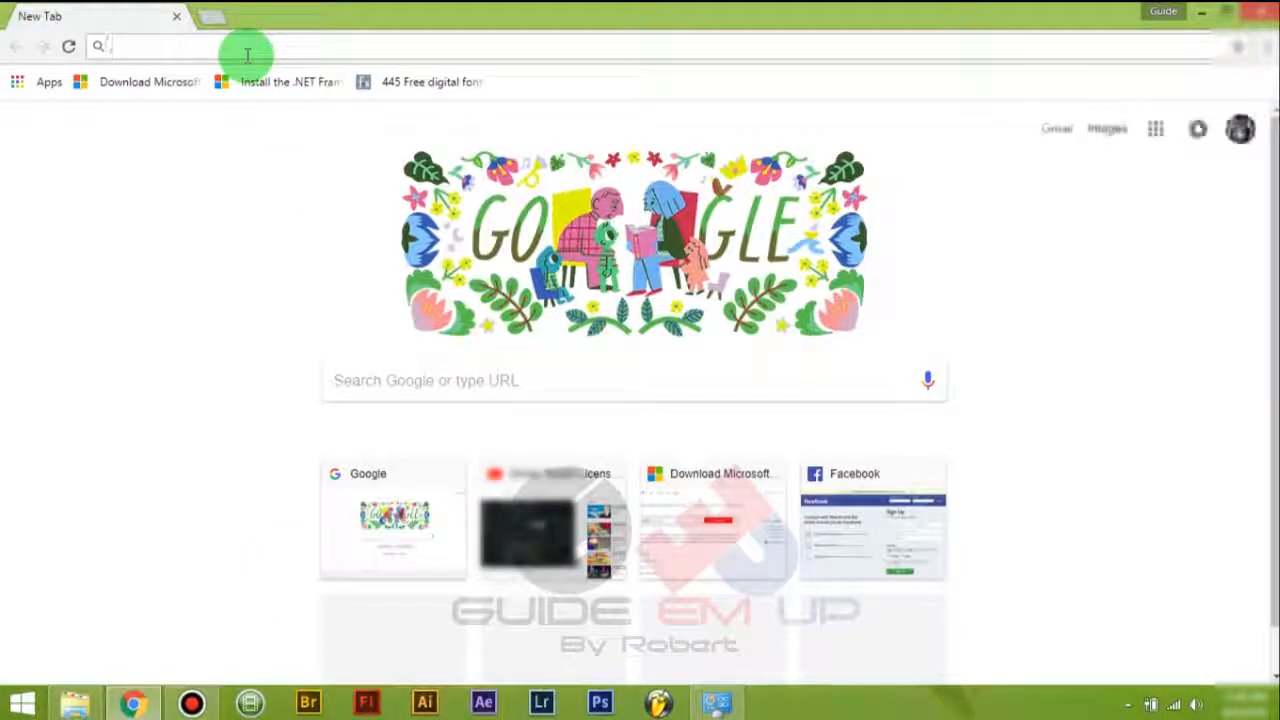
type("google.com")
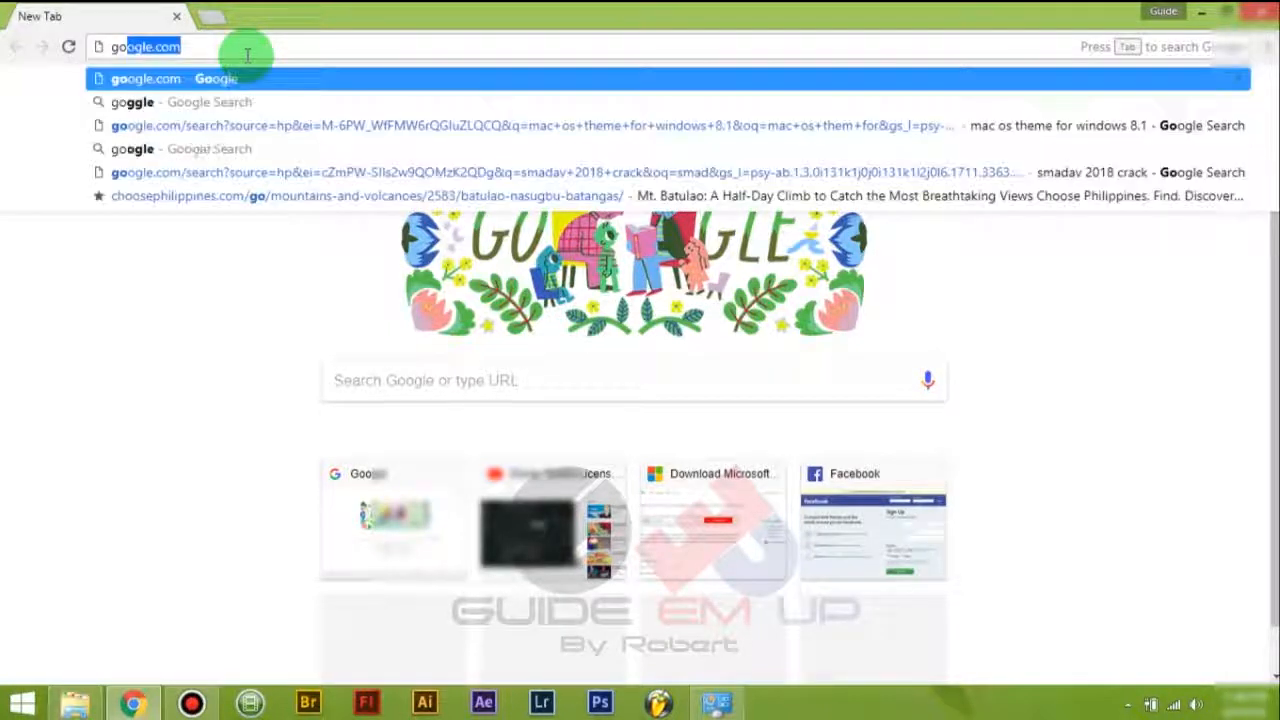
key("Return")
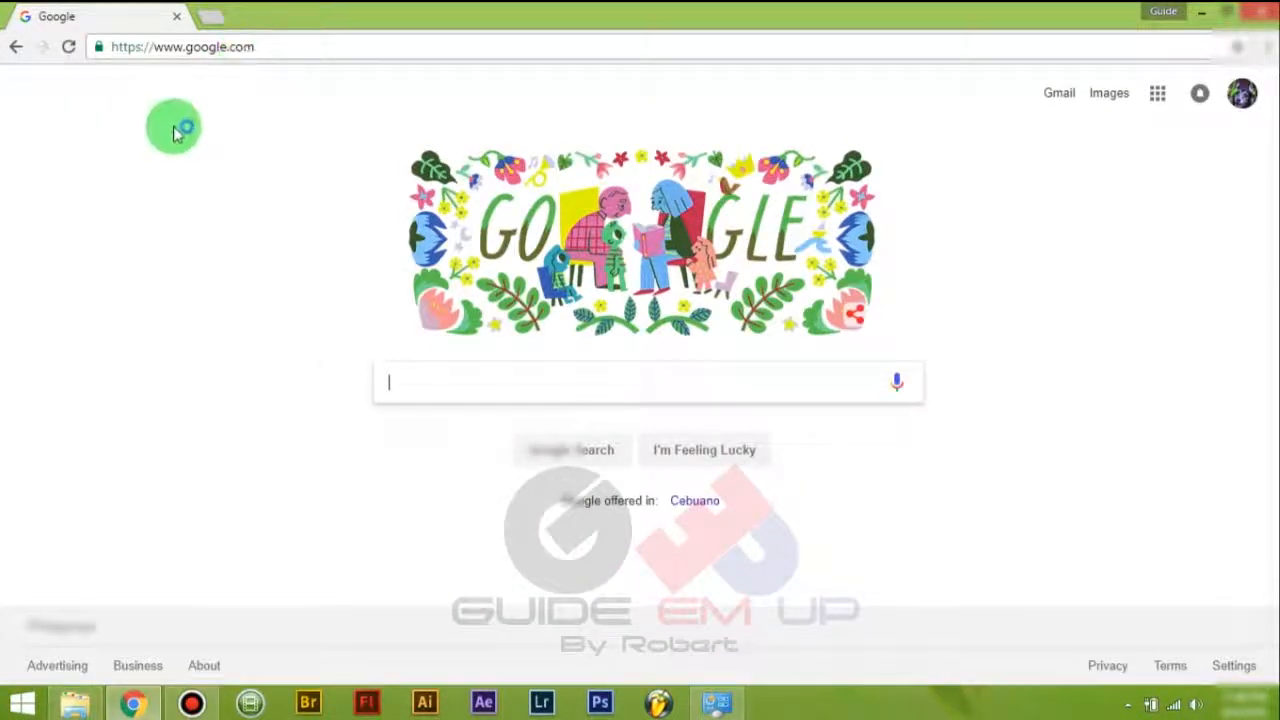
left_click(345, 41)
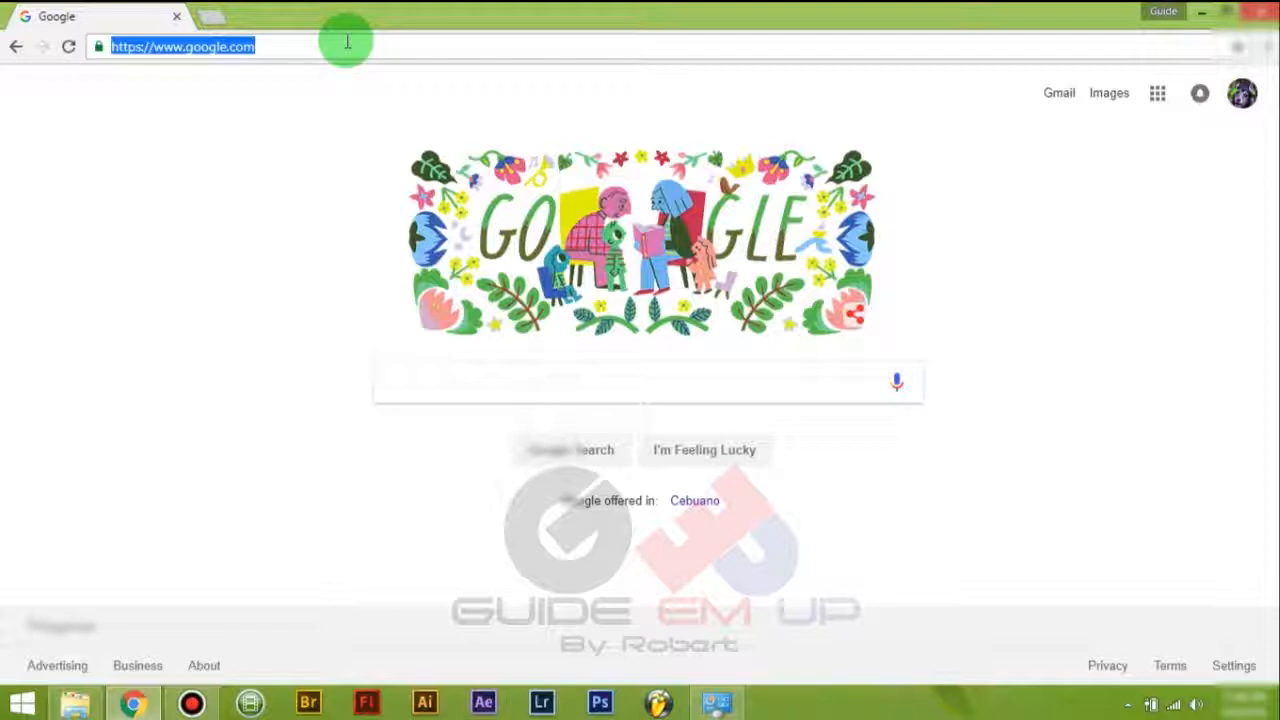
type("yahoo")
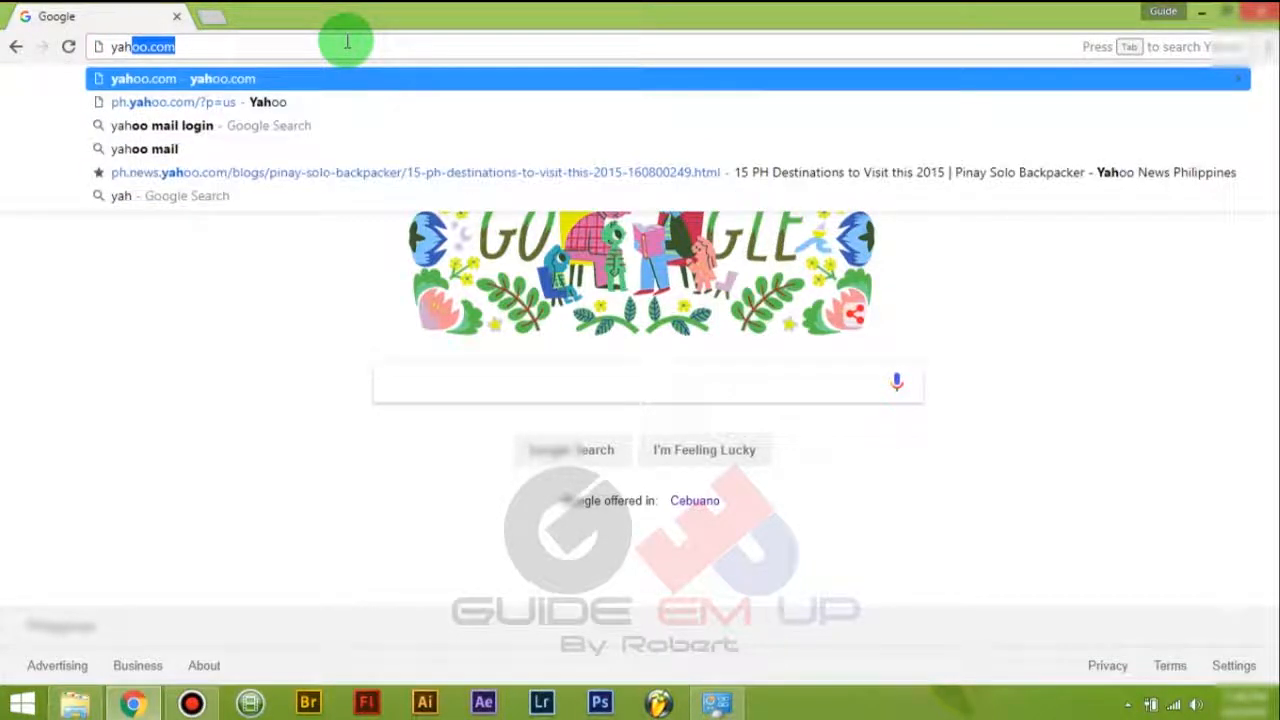
key("Return")
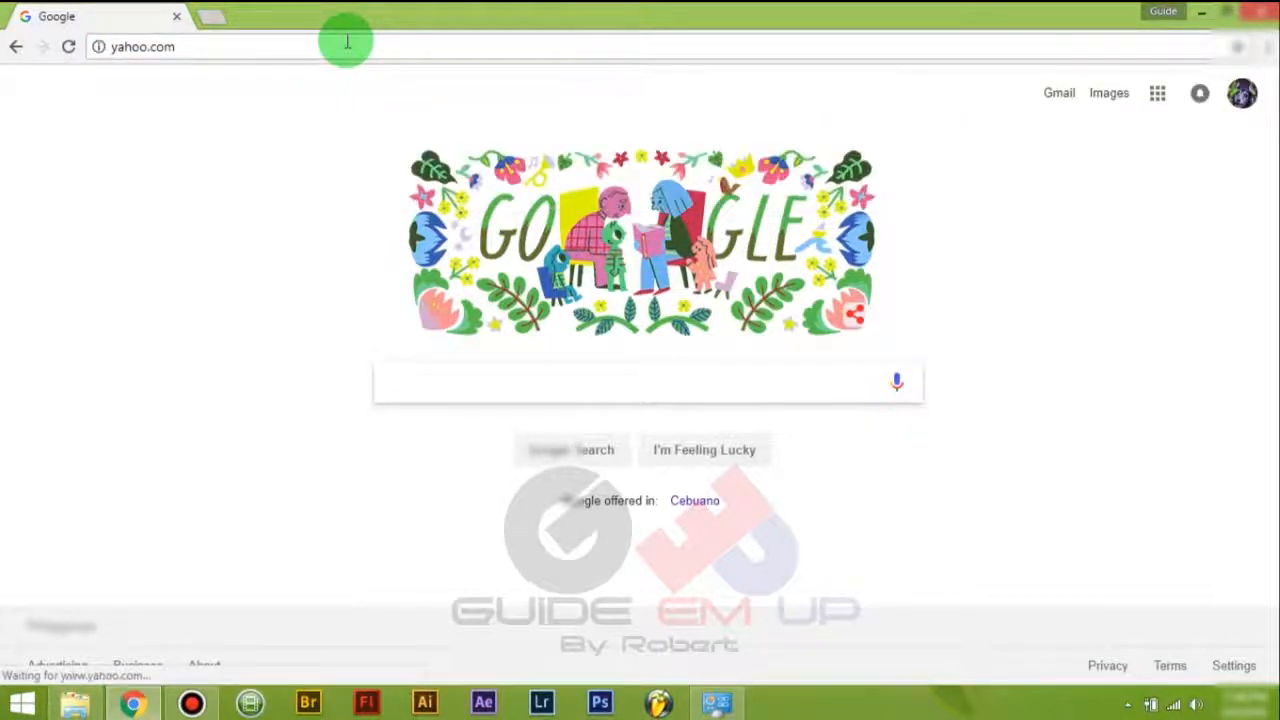